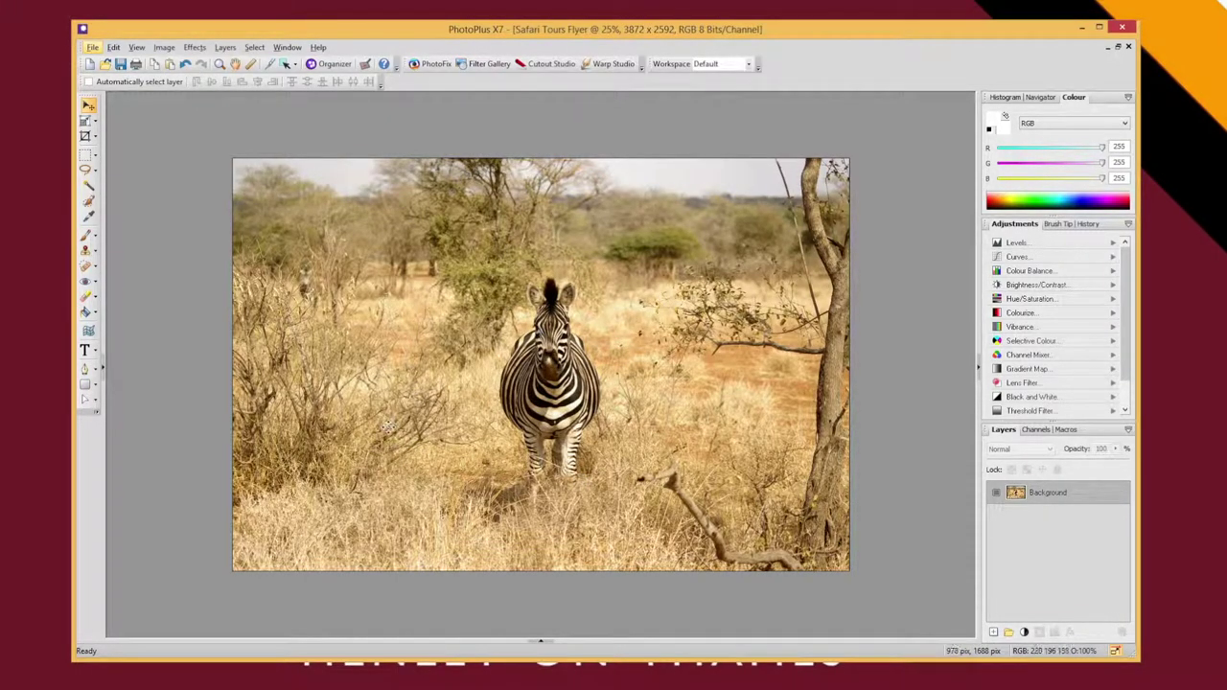
Add 'SAFARI' in white Ultra Serif SF lettering at 516 pt across the zebra photo on a new layer
{"action": "left_click", "coordinate": [86, 353]}
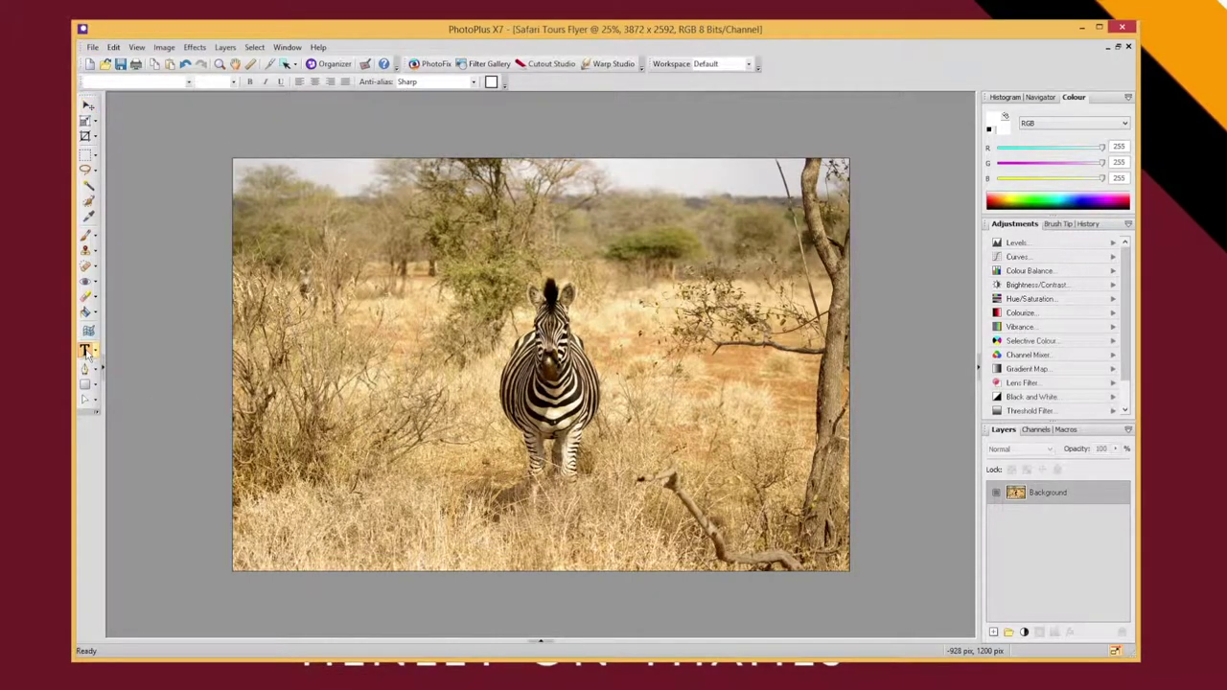
{"action": "left_click", "coordinate": [96, 355]}
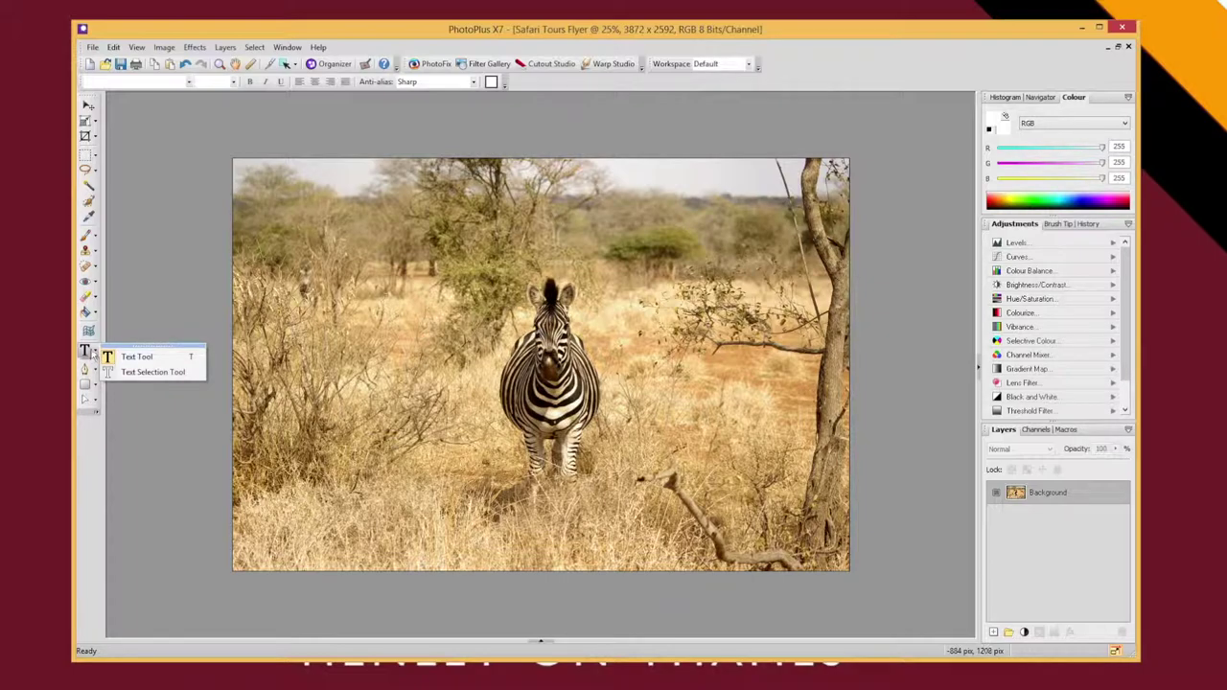
{"action": "left_click", "coordinate": [153, 357]}
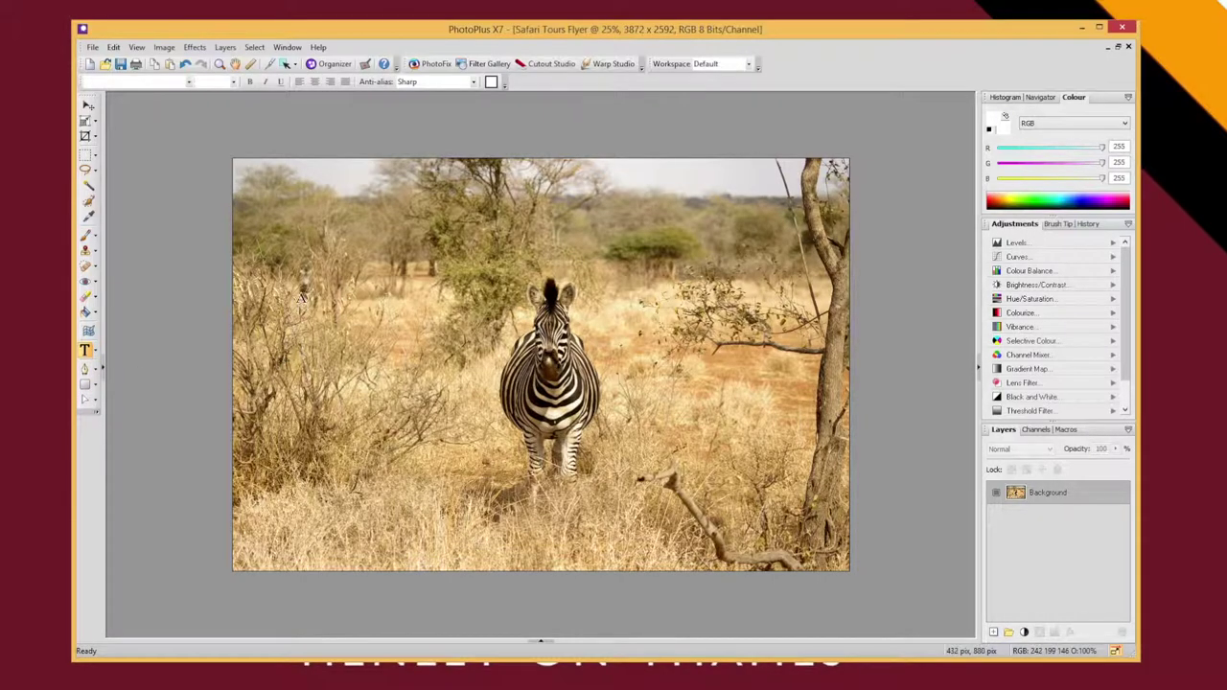
{"action": "left_click_drag", "start_coordinate": [277, 274], "coordinate": [339, 383]}
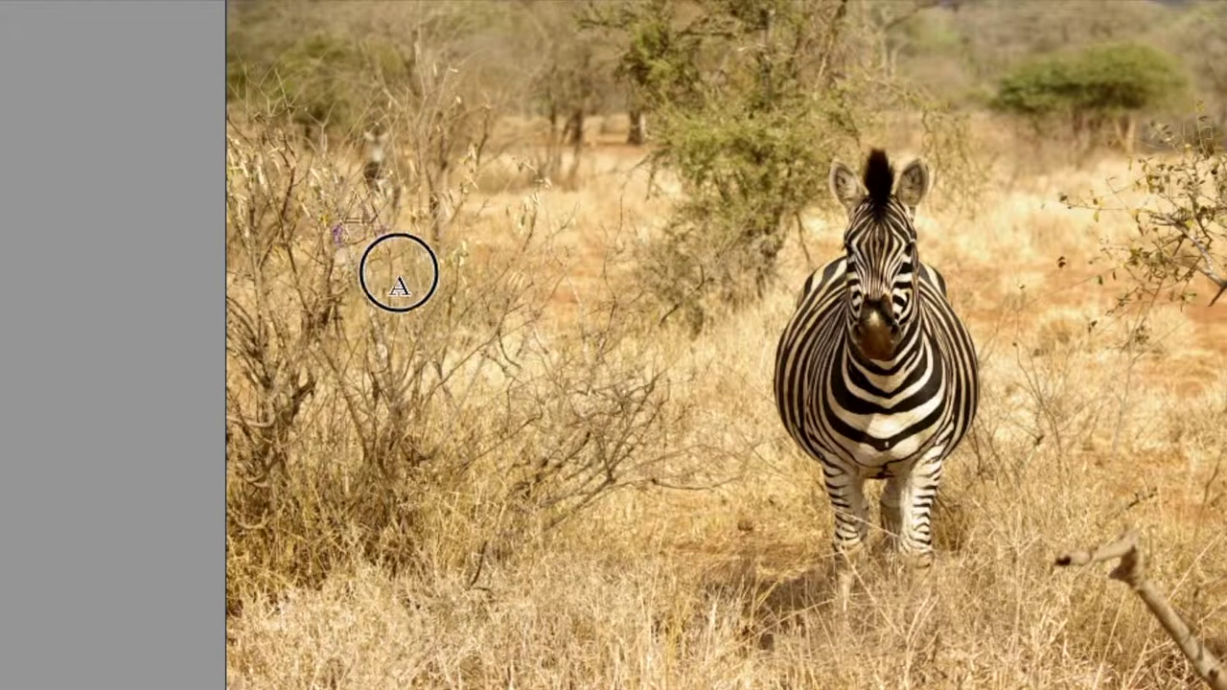
{"action": "left_click_drag", "start_coordinate": [443, 365], "coordinate": [425, 310]}
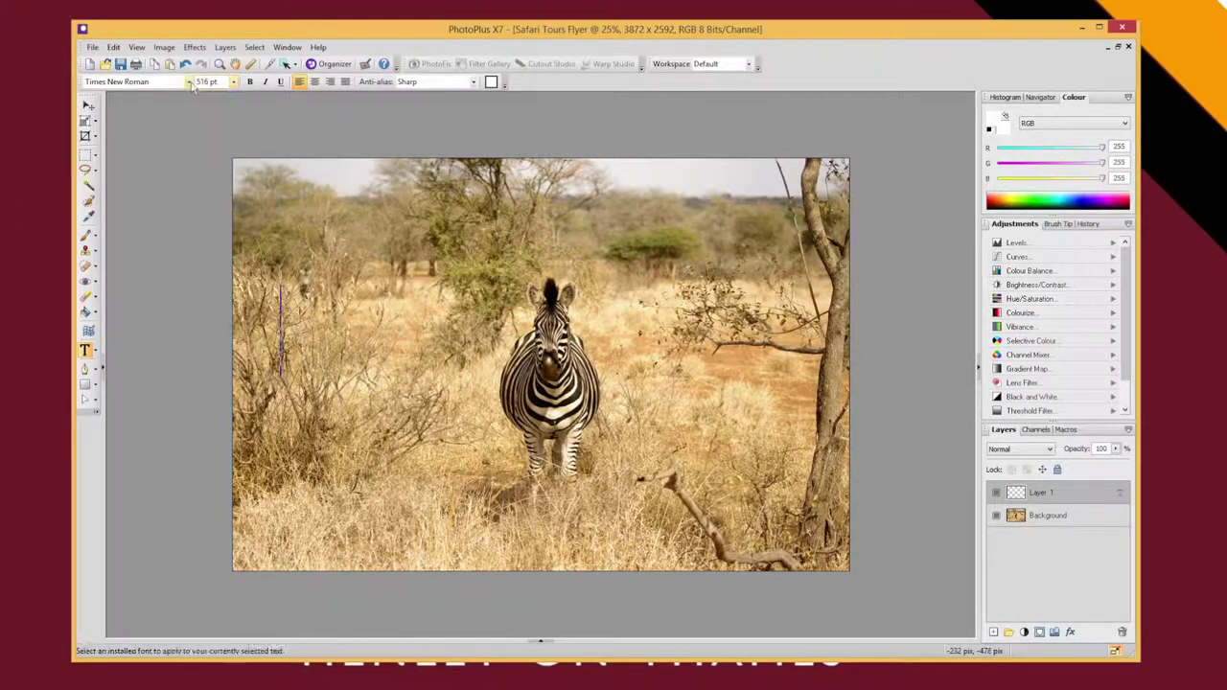
{"action": "left_click", "coordinate": [189, 83]}
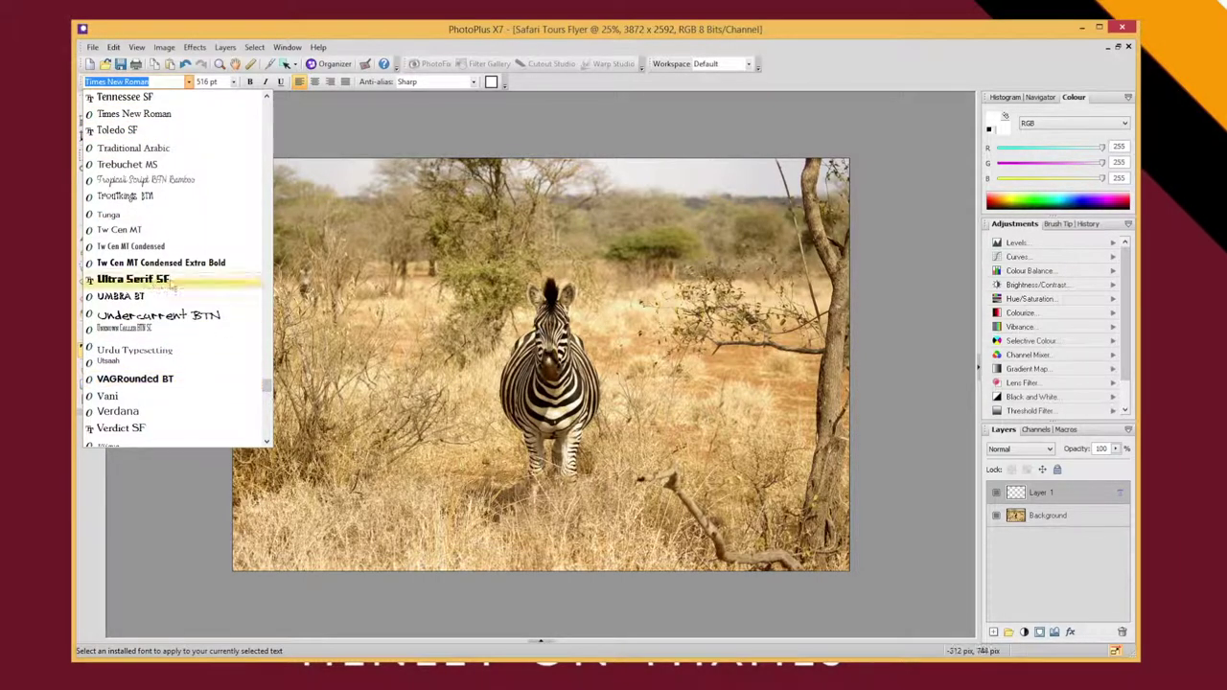
{"action": "left_click", "coordinate": [188, 280]}
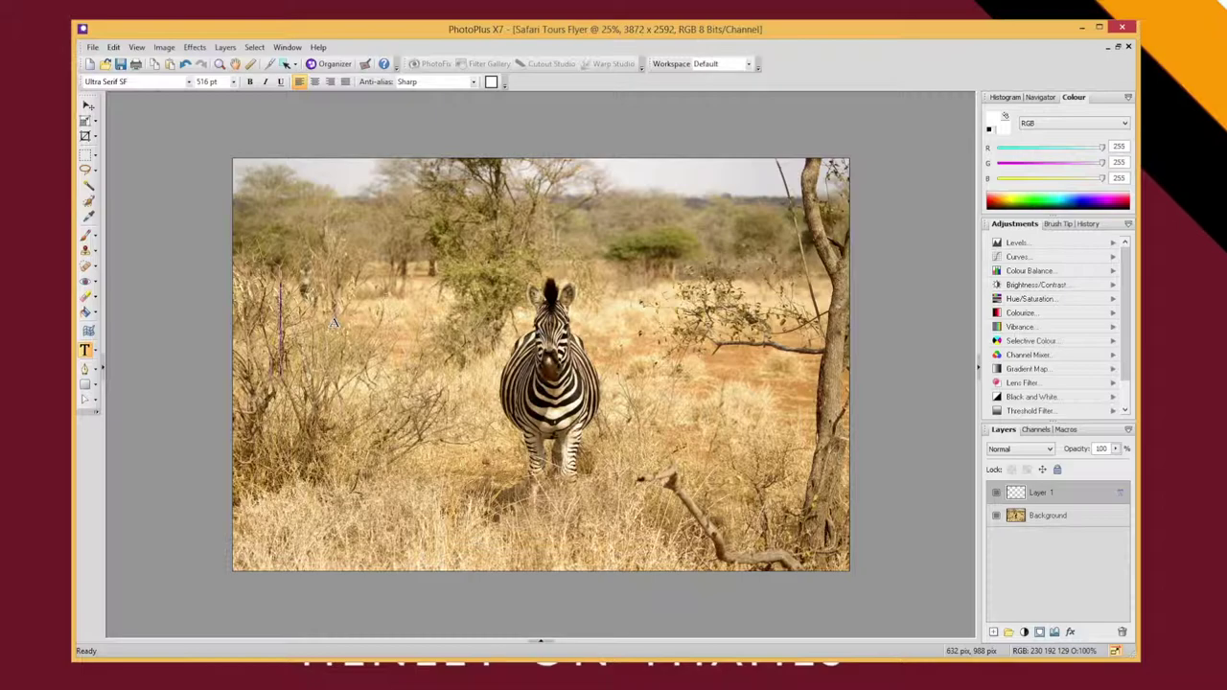
{"action": "type", "text": "SAFARI"}
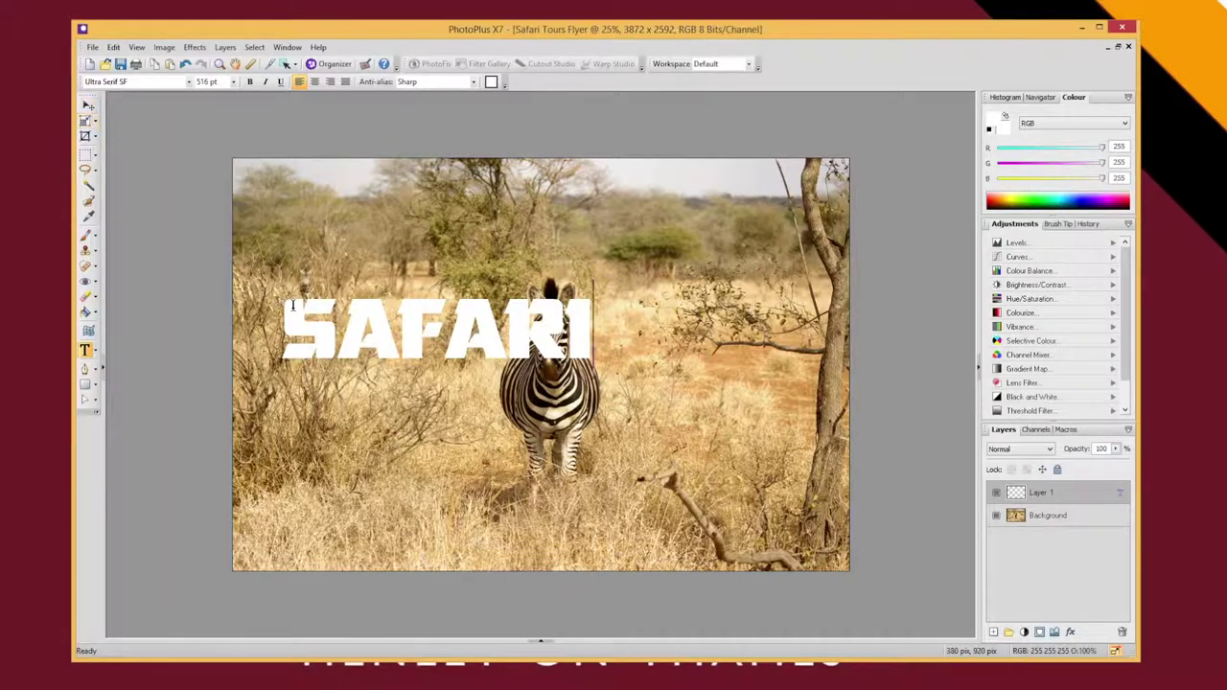
Drag SAFARI down into the lower part of the photo, leaving its white colour unchanged
{"action": "left_click", "coordinate": [87, 106]}
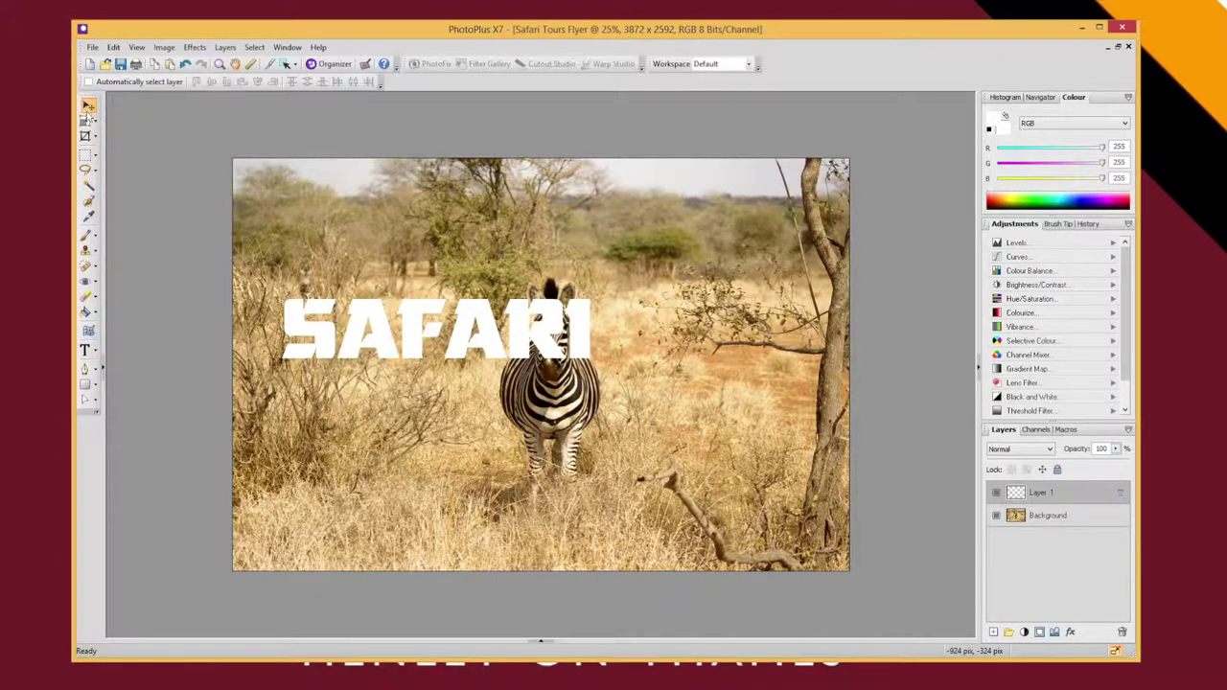
{"action": "left_click_drag", "start_coordinate": [377, 340], "coordinate": [373, 493]}
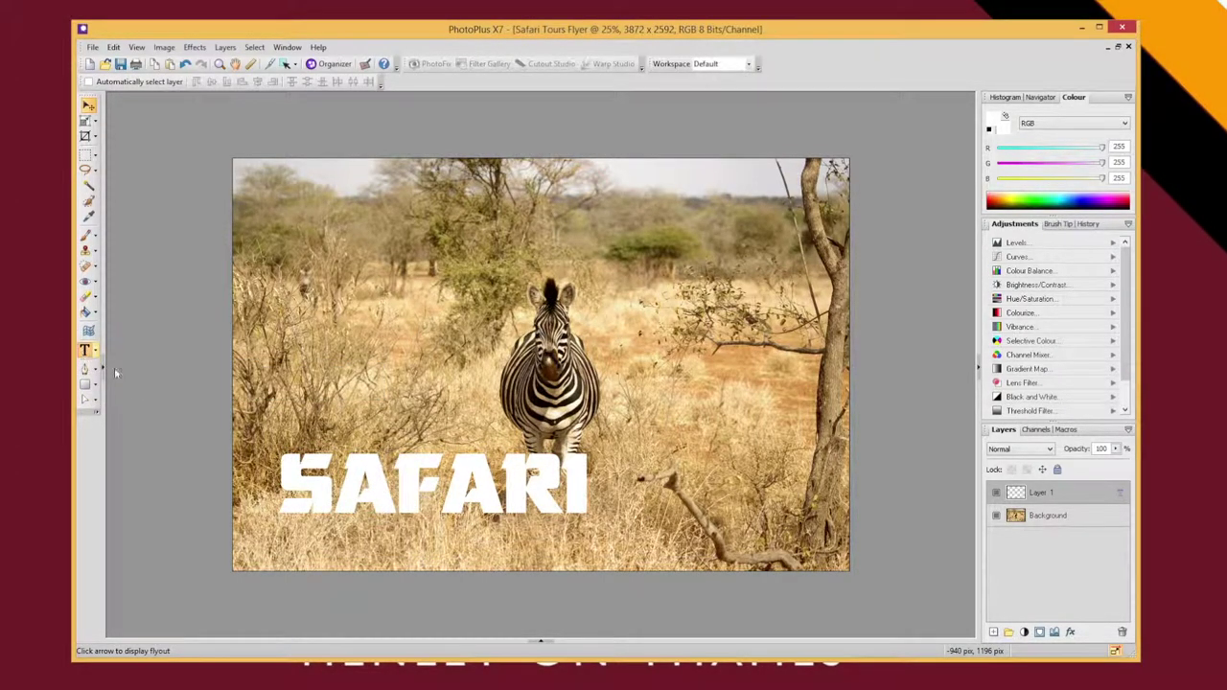
{"action": "left_click", "coordinate": [85, 351]}
{"action": "left_click_drag", "start_coordinate": [286, 484], "coordinate": [567, 495]}
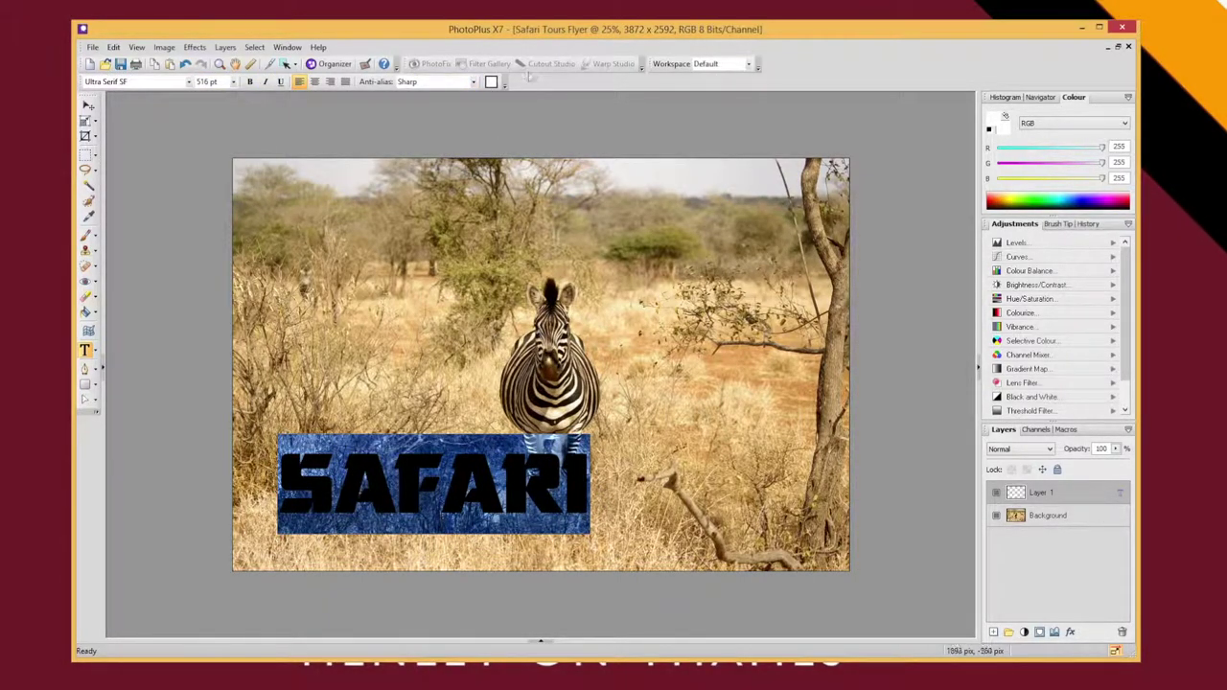
{"action": "left_click", "coordinate": [491, 83]}
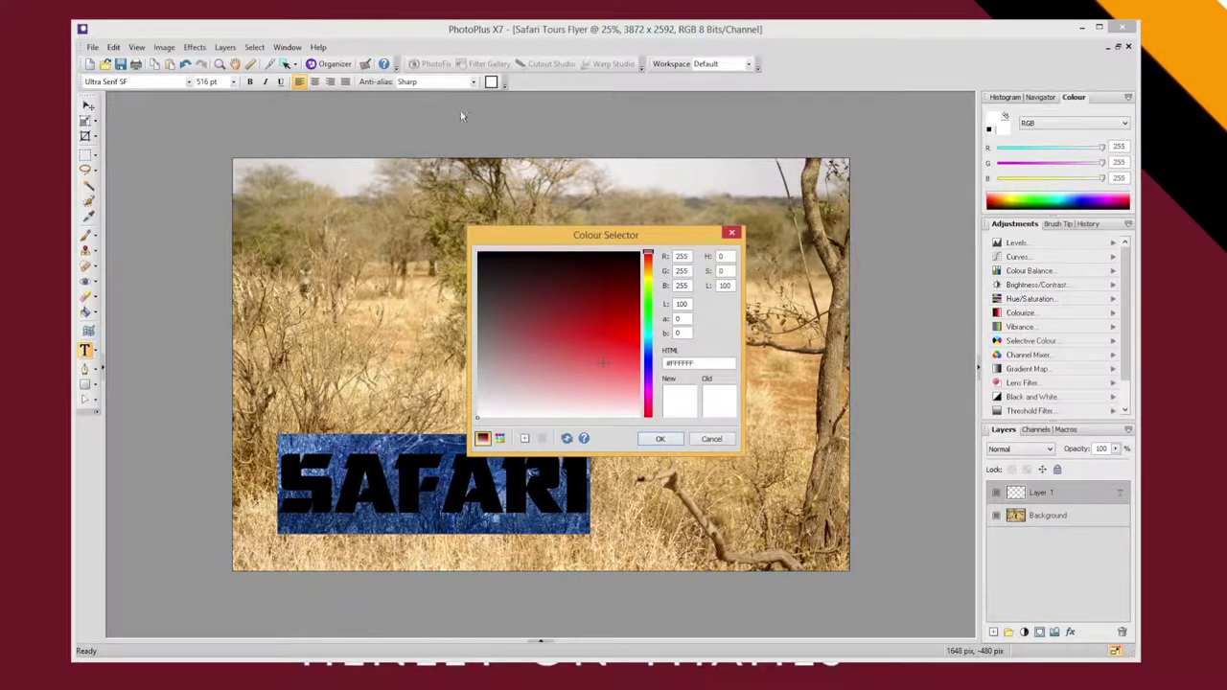
{"action": "left_click", "coordinate": [711, 439]}
Retype the R in SAFARI, then nudge the text slightly right and up
{"action": "left_click", "coordinate": [573, 495]}
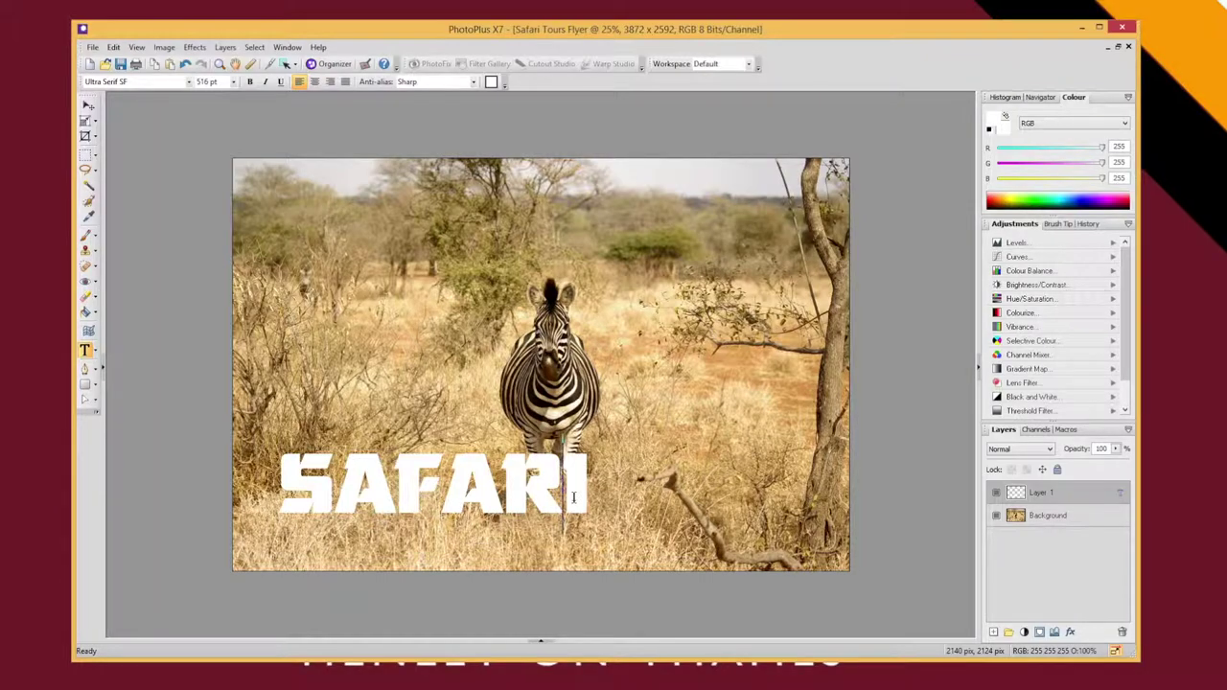
{"action": "key", "text": "BackSpace"}
{"action": "type", "text": "R"}
{"action": "left_click", "coordinate": [88, 107]}
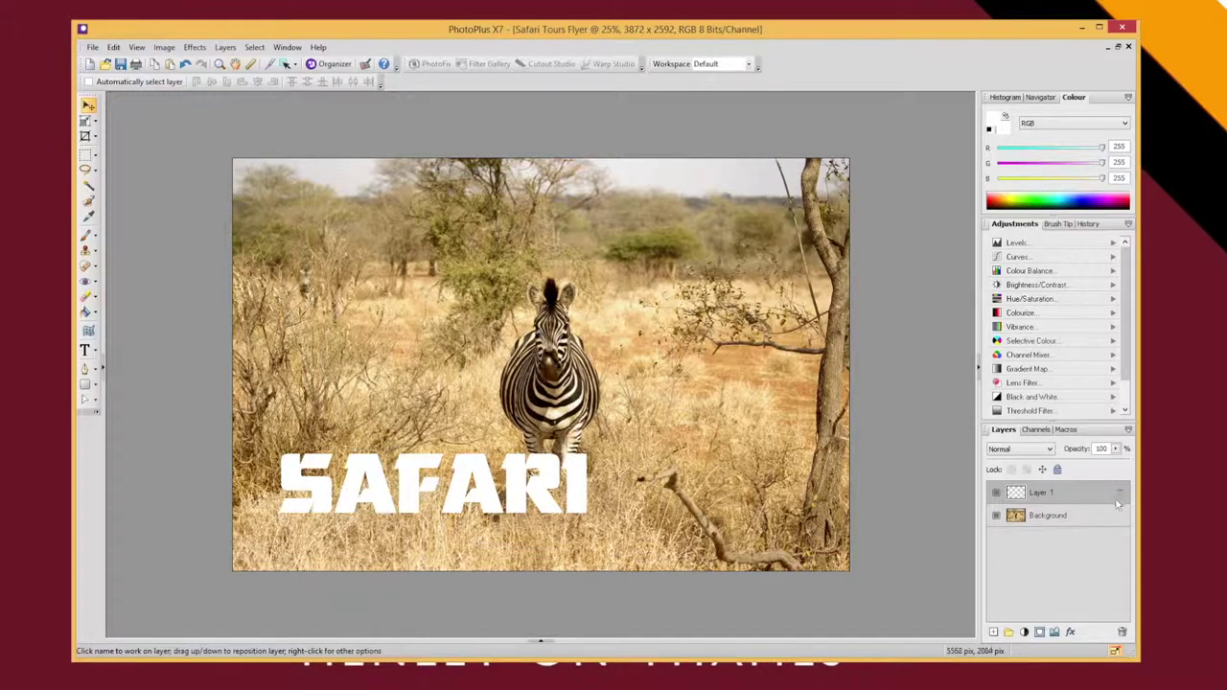
{"action": "left_click", "coordinate": [996, 493]}
{"action": "left_click", "coordinate": [995, 493]}
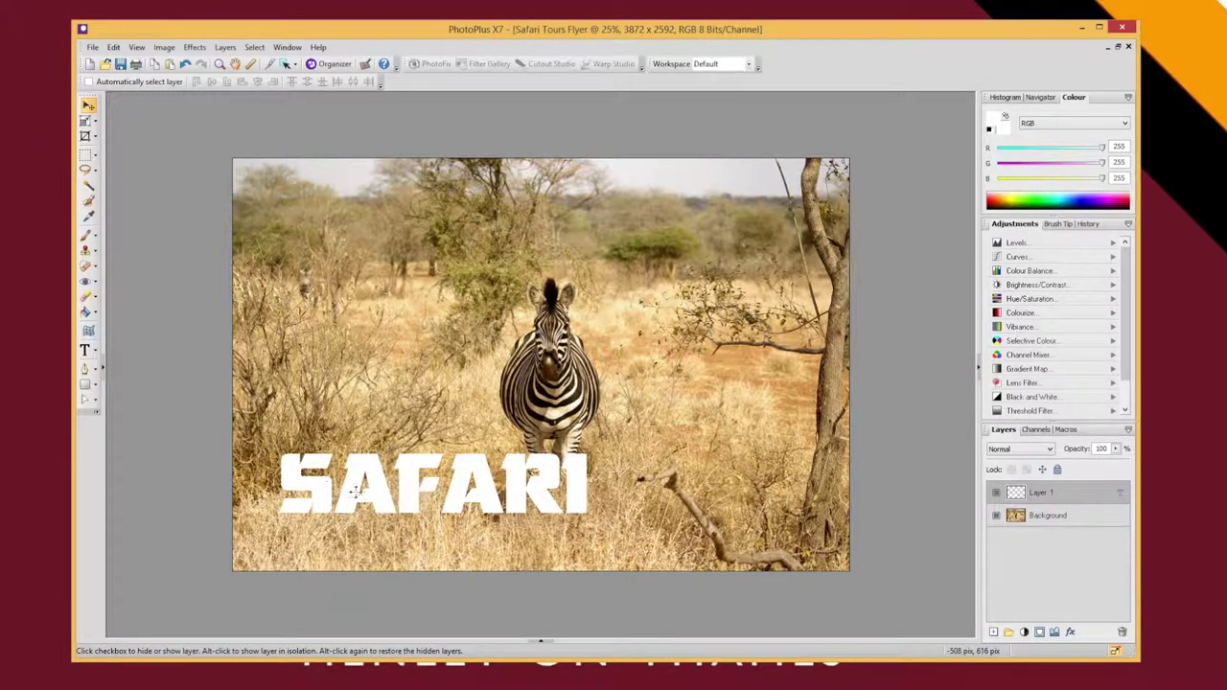
{"action": "left_click_drag", "start_coordinate": [356, 474], "coordinate": [364, 463]}
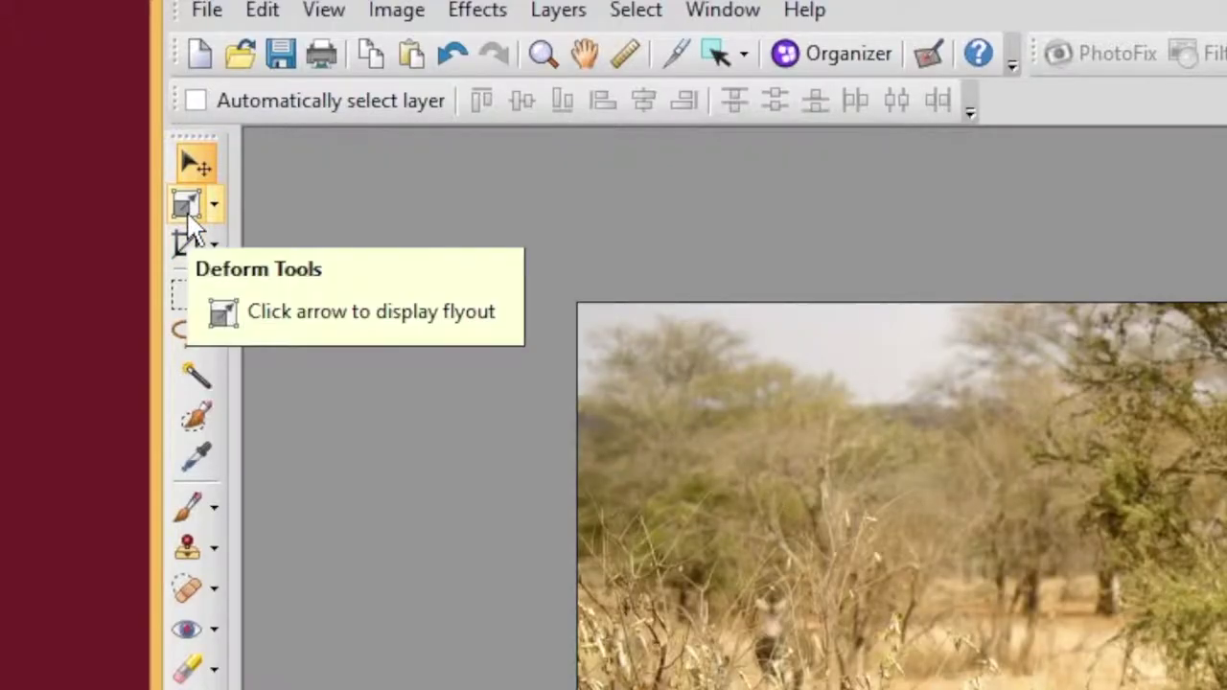
Enlarge SAFARI proportionally with the Deform tool, lower it slightly, and undo the trial rotation
{"action": "left_click", "coordinate": [86, 125]}
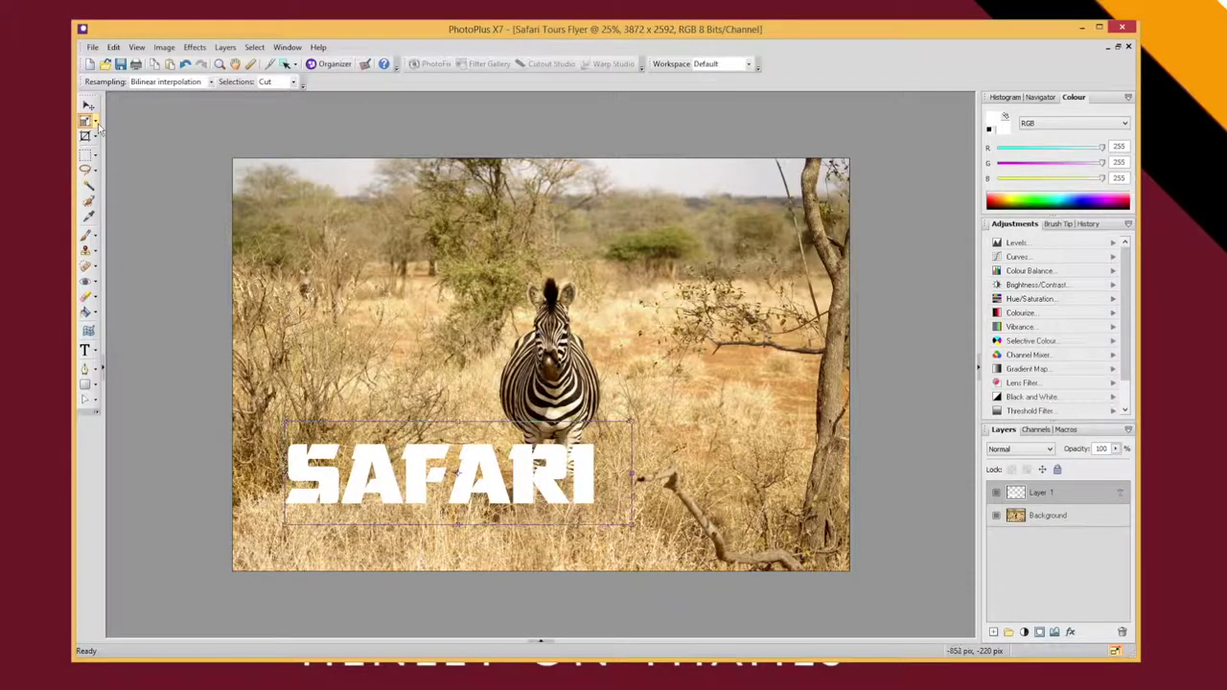
{"action": "left_click", "coordinate": [96, 124]}
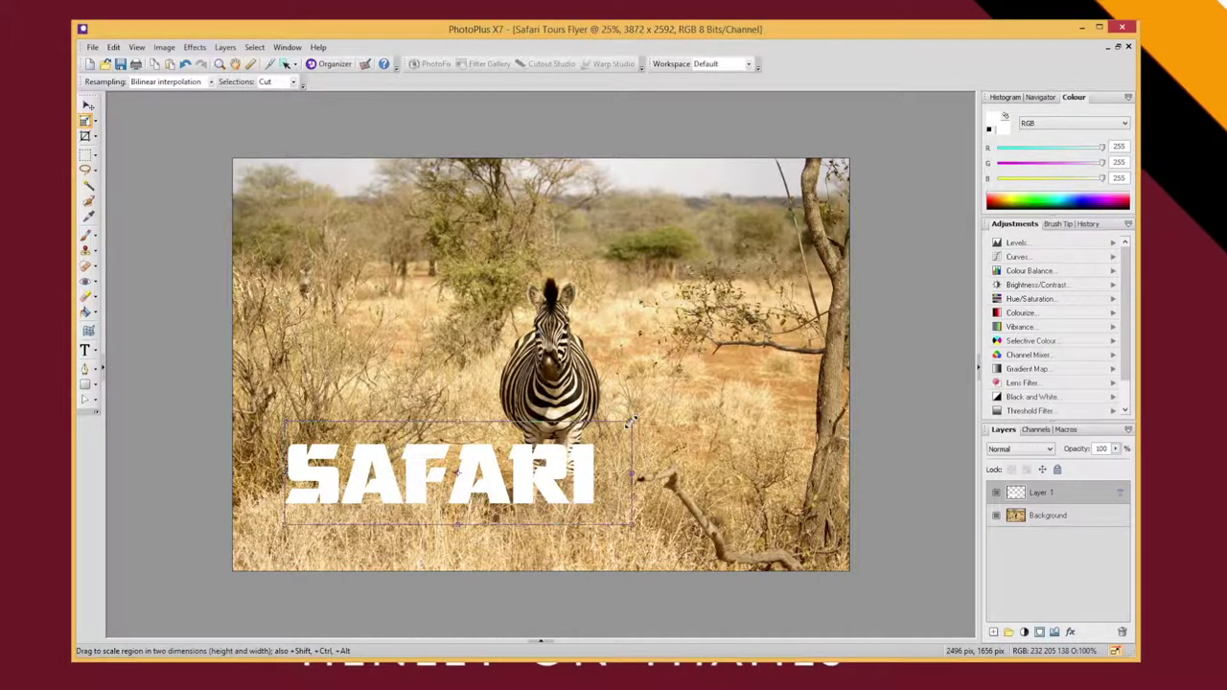
{"action": "left_click_drag", "start_coordinate": [631, 422], "coordinate": [786, 332]}
{"action": "left_click_drag", "start_coordinate": [596, 470], "coordinate": [584, 506]}
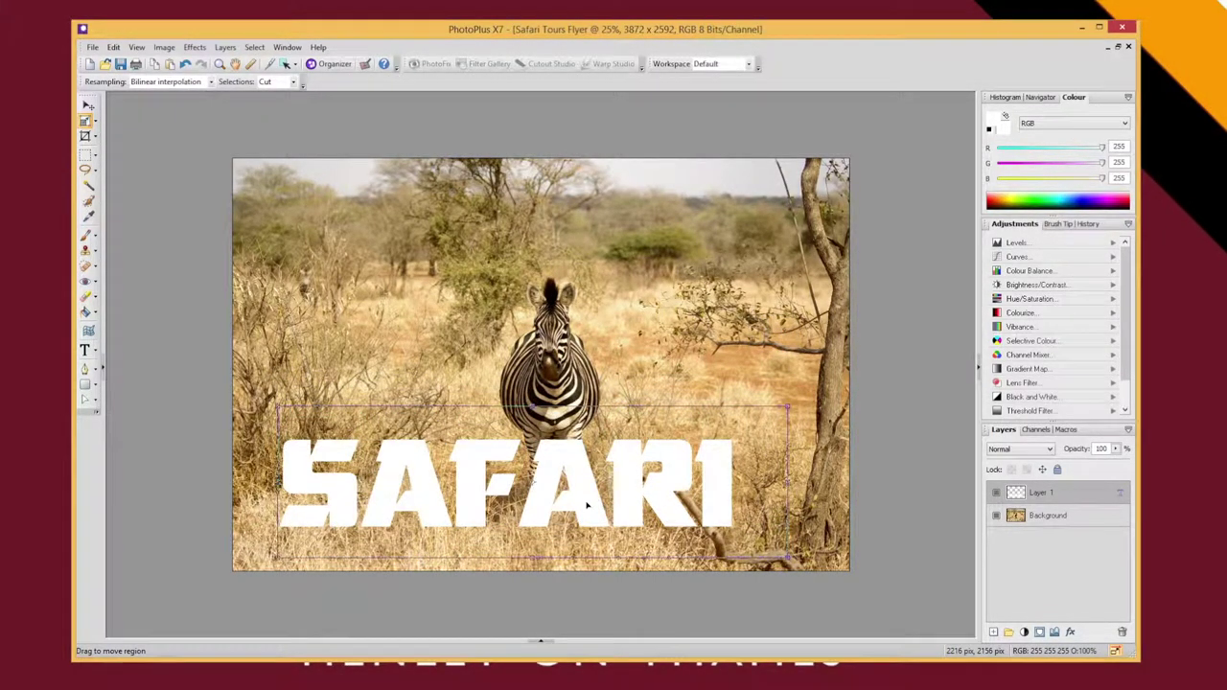
{"action": "left_click_drag", "start_coordinate": [532, 399], "coordinate": [521, 395]}
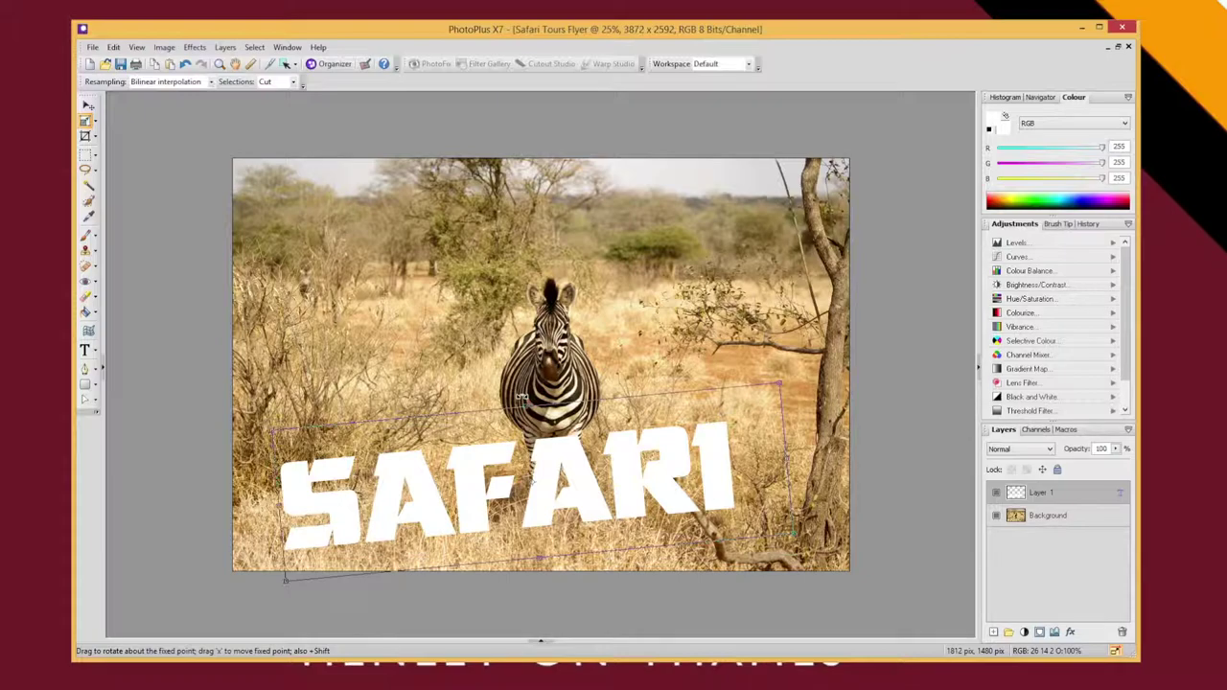
{"action": "key", "text": "ctrl+z"}
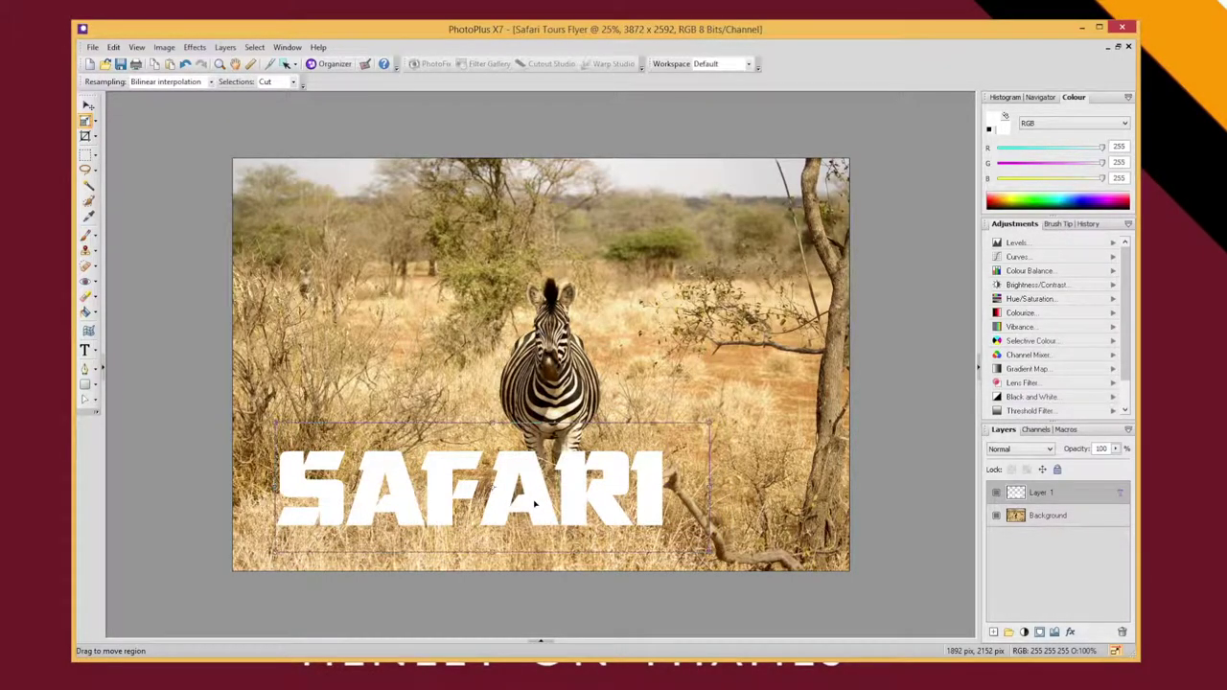
Try lowering the text layer's opacity to 64, then restore it to 100
{"action": "left_click", "coordinate": [1014, 450]}
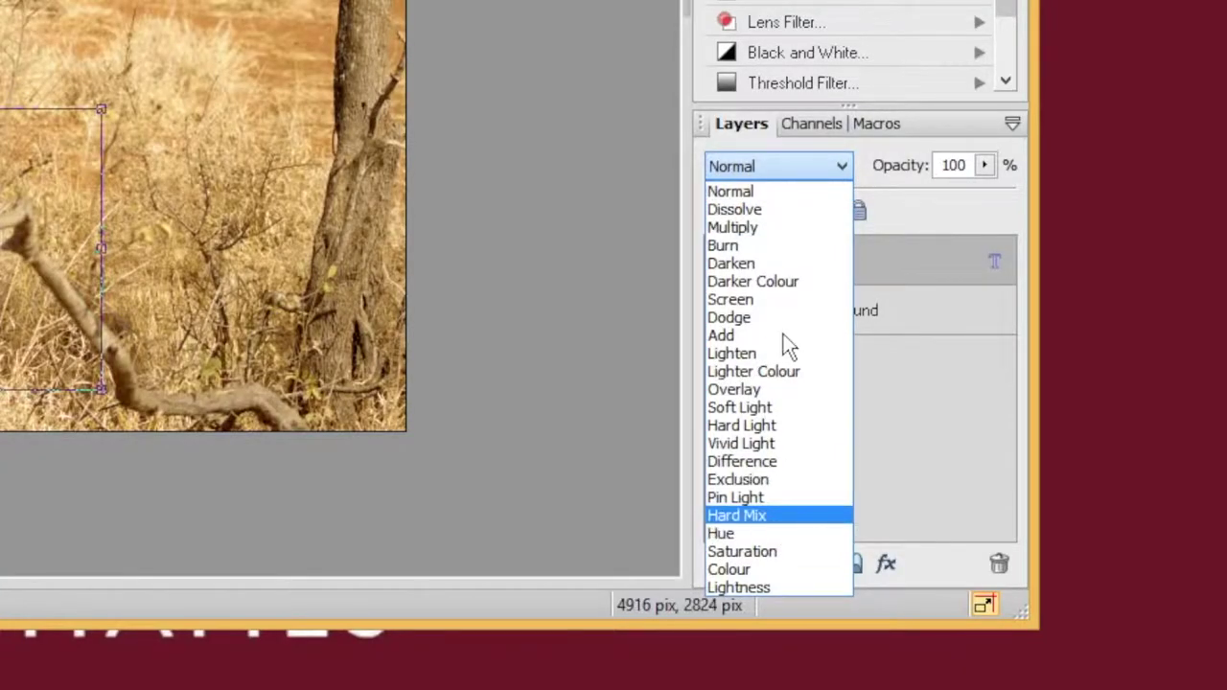
{"action": "left_click", "coordinate": [788, 169]}
{"action": "left_click", "coordinate": [983, 165]}
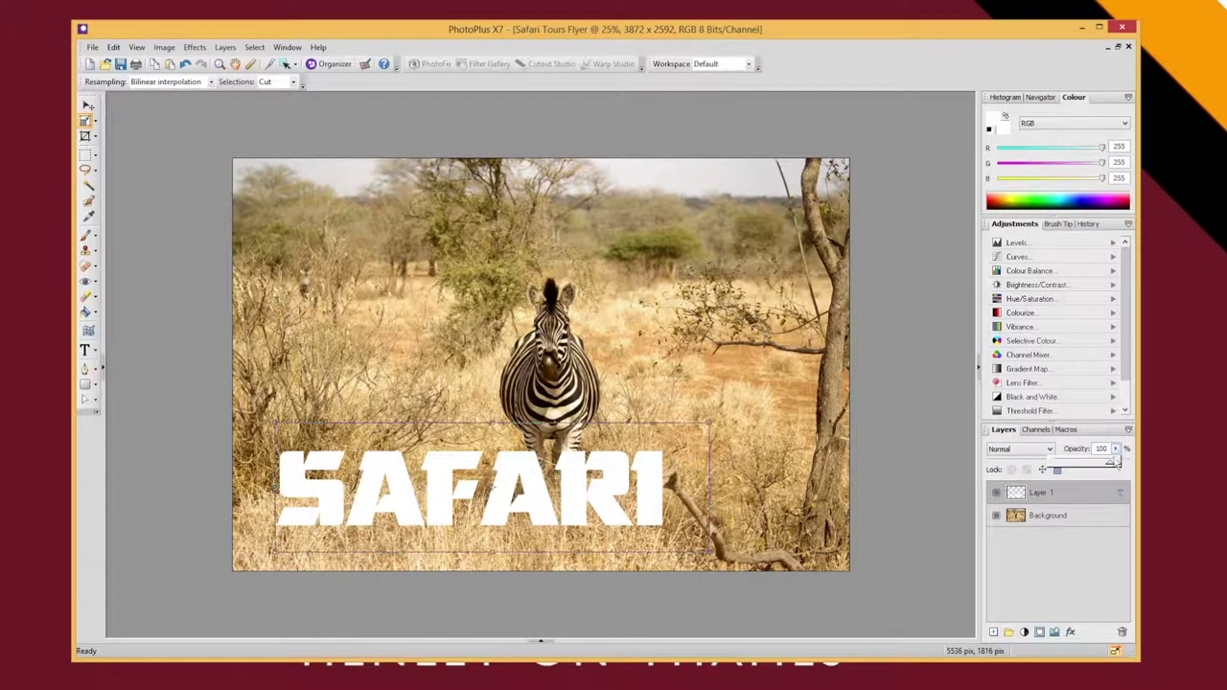
{"action": "left_click_drag", "start_coordinate": [1110, 464], "coordinate": [1088, 467]}
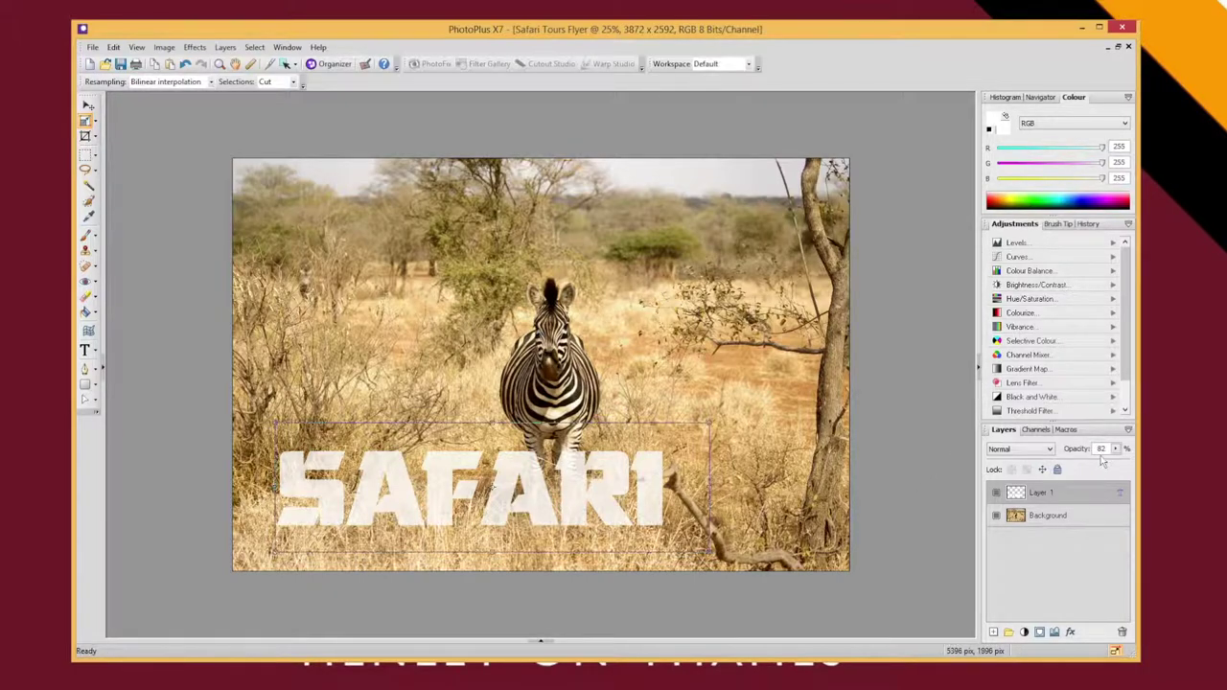
{"action": "left_click", "coordinate": [1115, 448]}
{"action": "mouse_move", "coordinate": [1109, 460]}
{"action": "left_mouse_down"}
{"action": "mouse_move", "coordinate": [1092, 463]}
{"action": "mouse_move", "coordinate": [1104, 469]}
{"action": "left_mouse_up"}
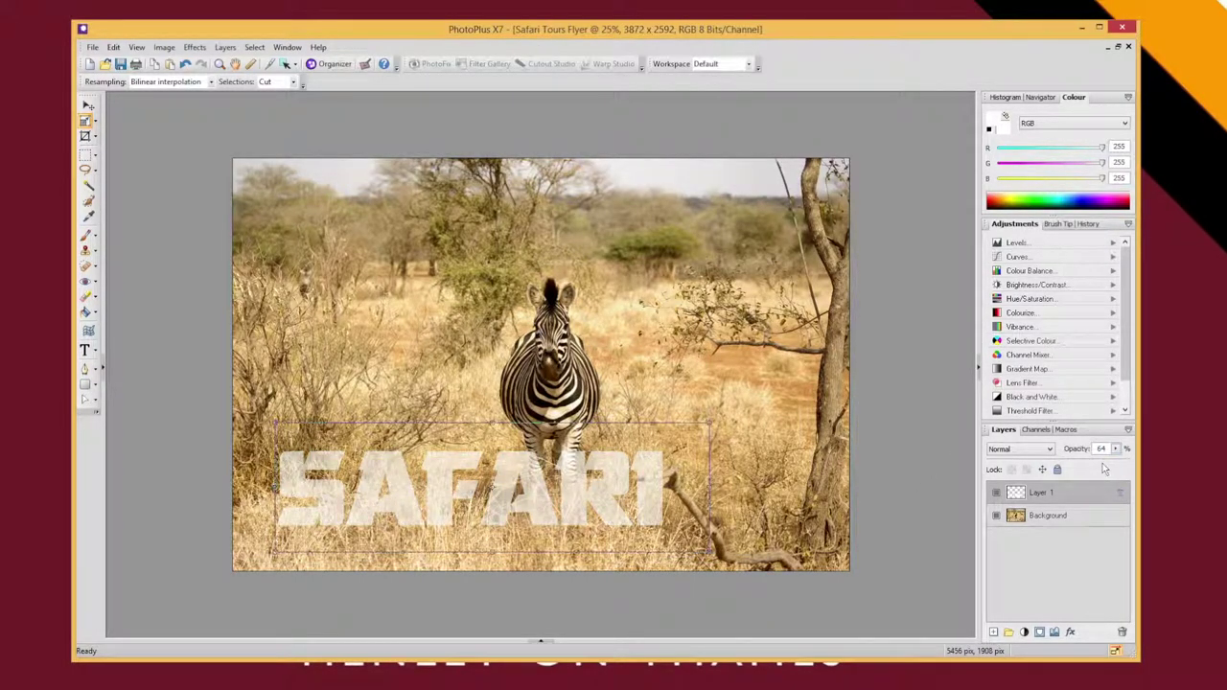
{"action": "left_click", "coordinate": [1114, 449]}
{"action": "left_click_drag", "start_coordinate": [1122, 466], "coordinate": [1148, 463]}
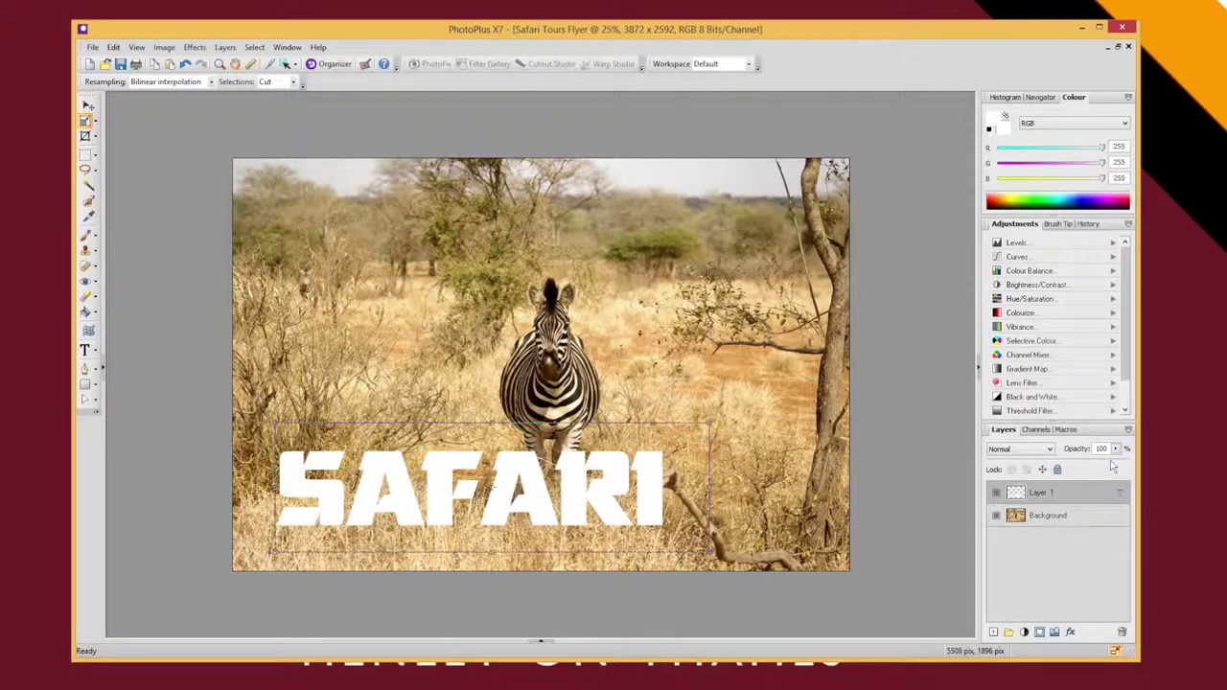
Try Multiply, Darken and Lighten blending on Layer 1, then settle on Normal
{"action": "left_click", "coordinate": [1047, 450]}
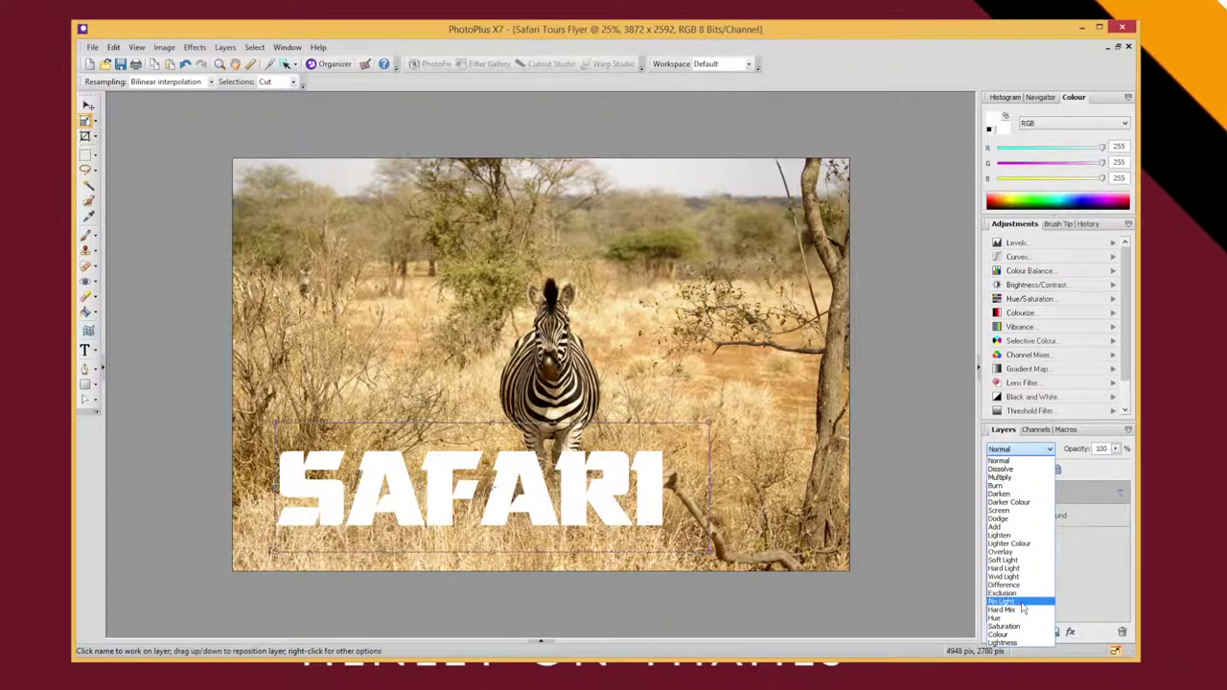
{"action": "left_click", "coordinate": [1016, 480]}
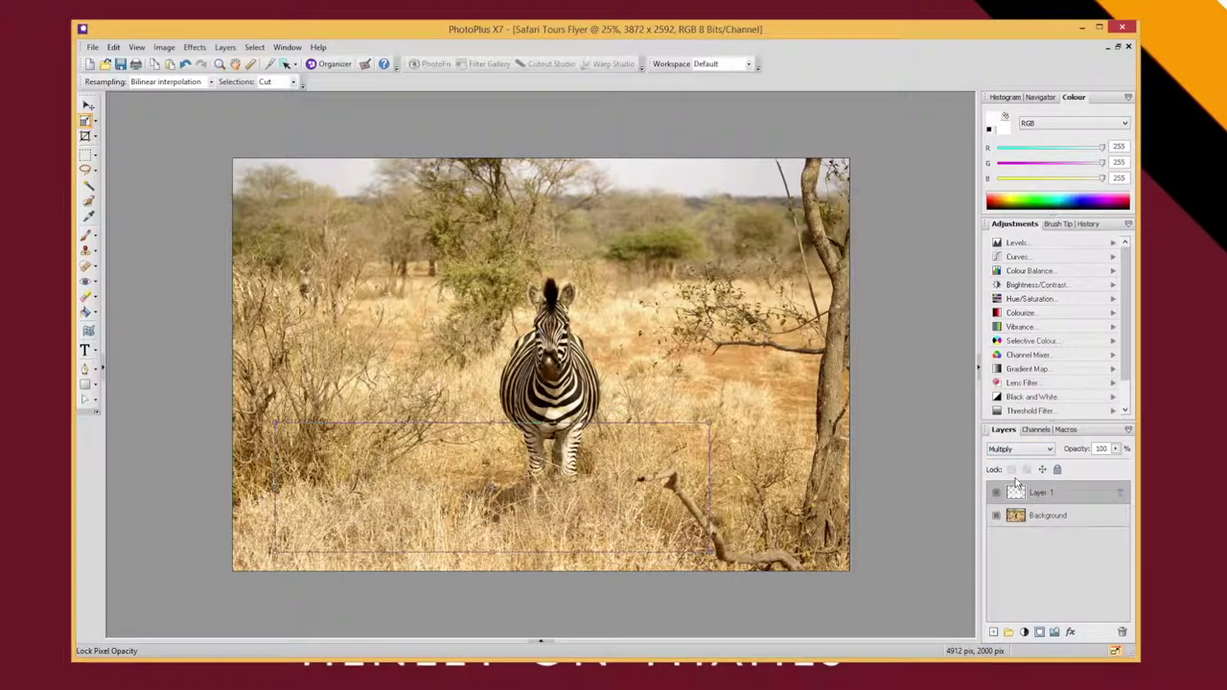
{"action": "left_click", "coordinate": [1035, 450]}
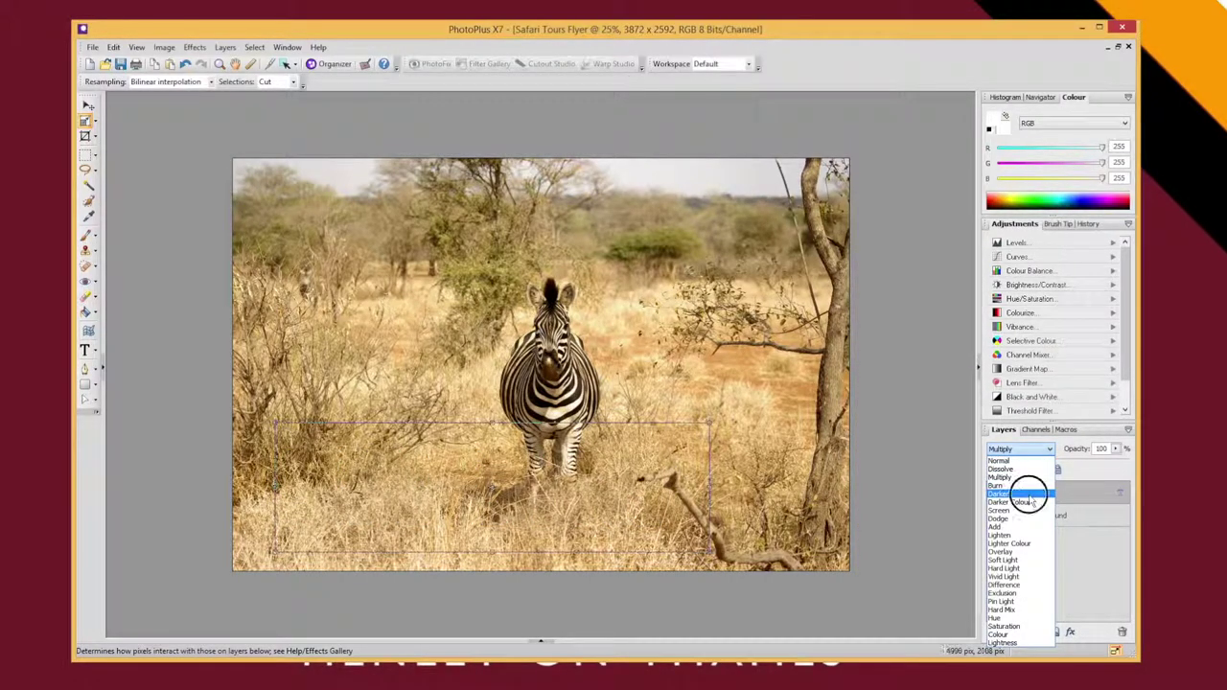
{"action": "left_click", "coordinate": [1028, 493]}
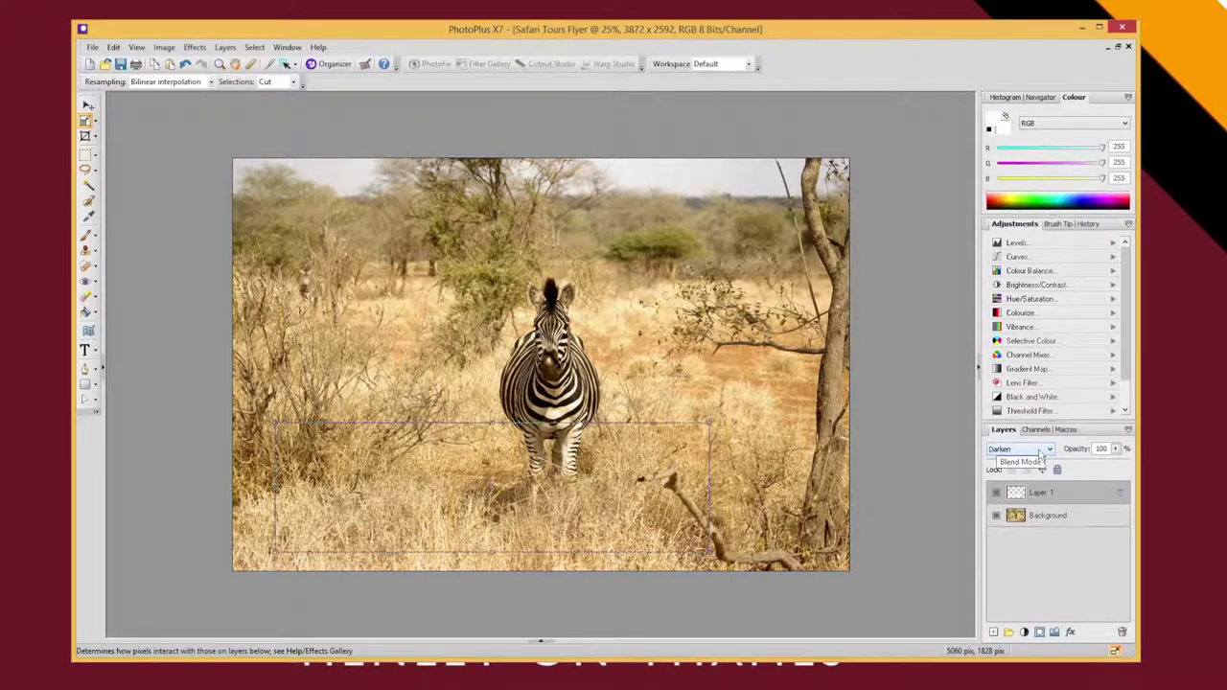
{"action": "left_click", "coordinate": [1039, 451]}
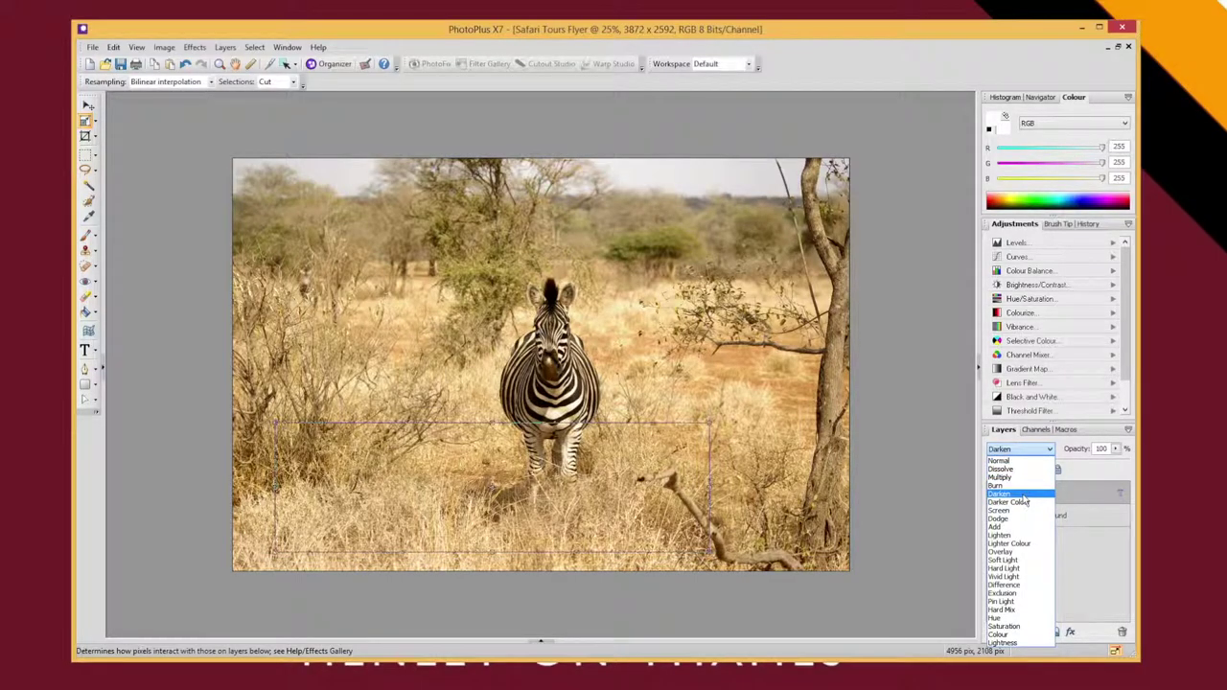
{"action": "left_click", "coordinate": [1038, 450]}
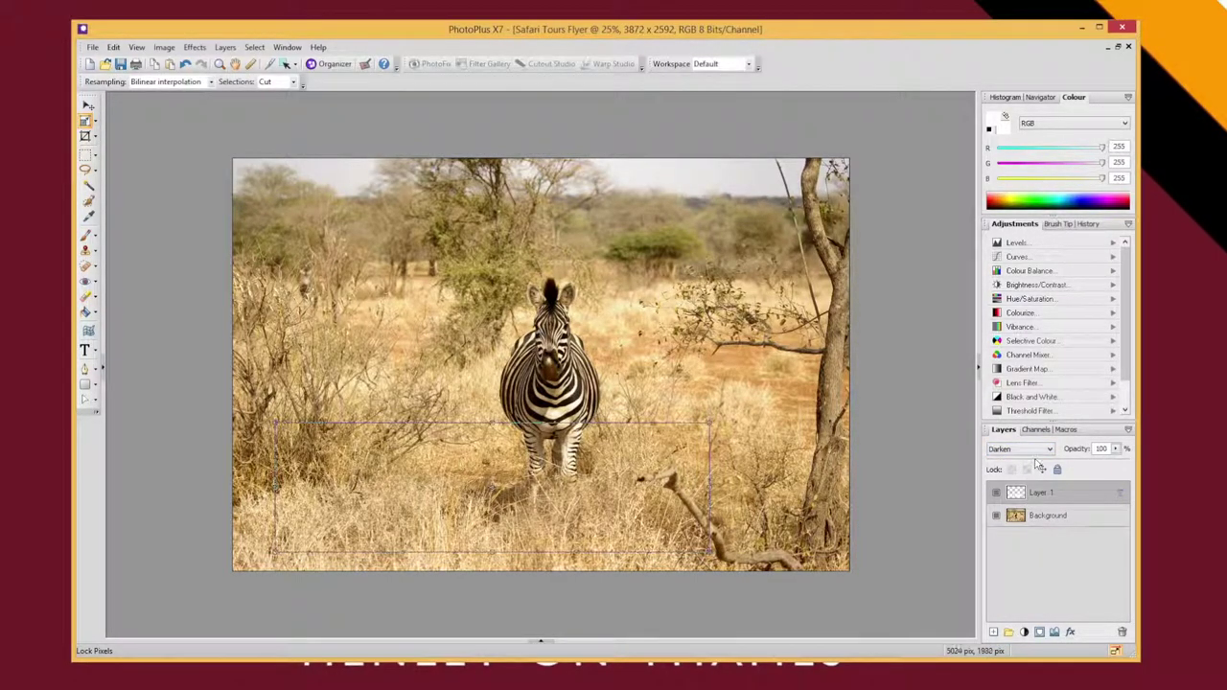
{"action": "left_click", "coordinate": [1038, 453]}
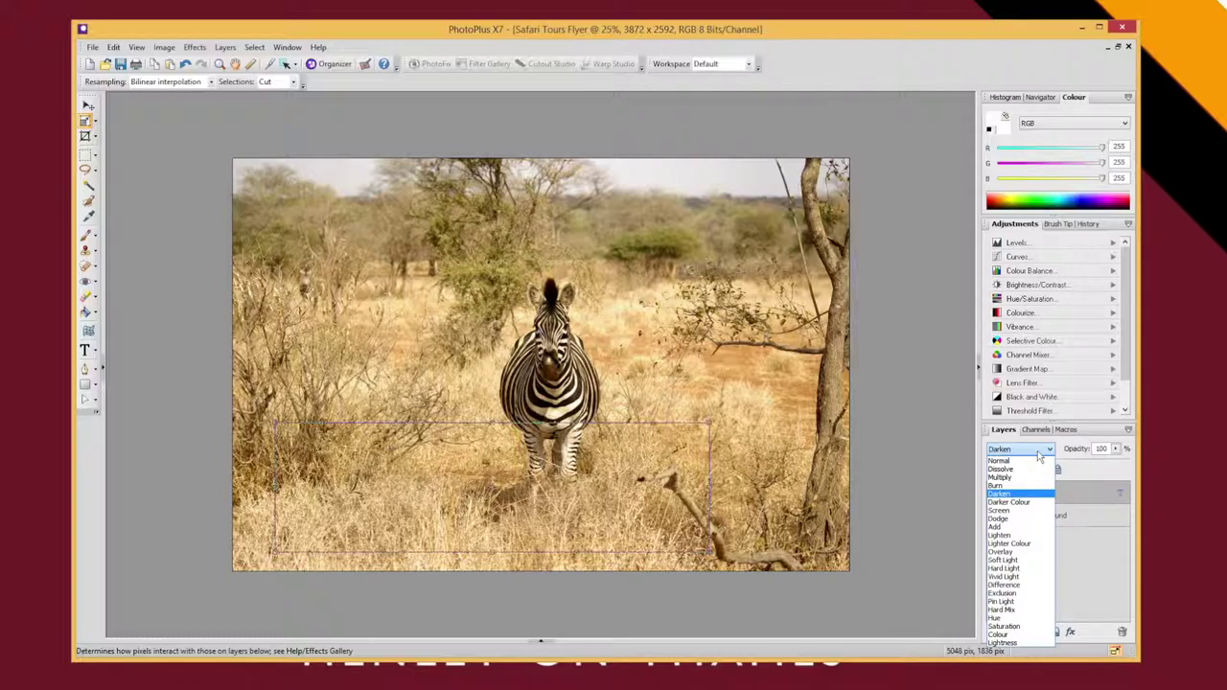
{"action": "left_click", "coordinate": [1024, 534]}
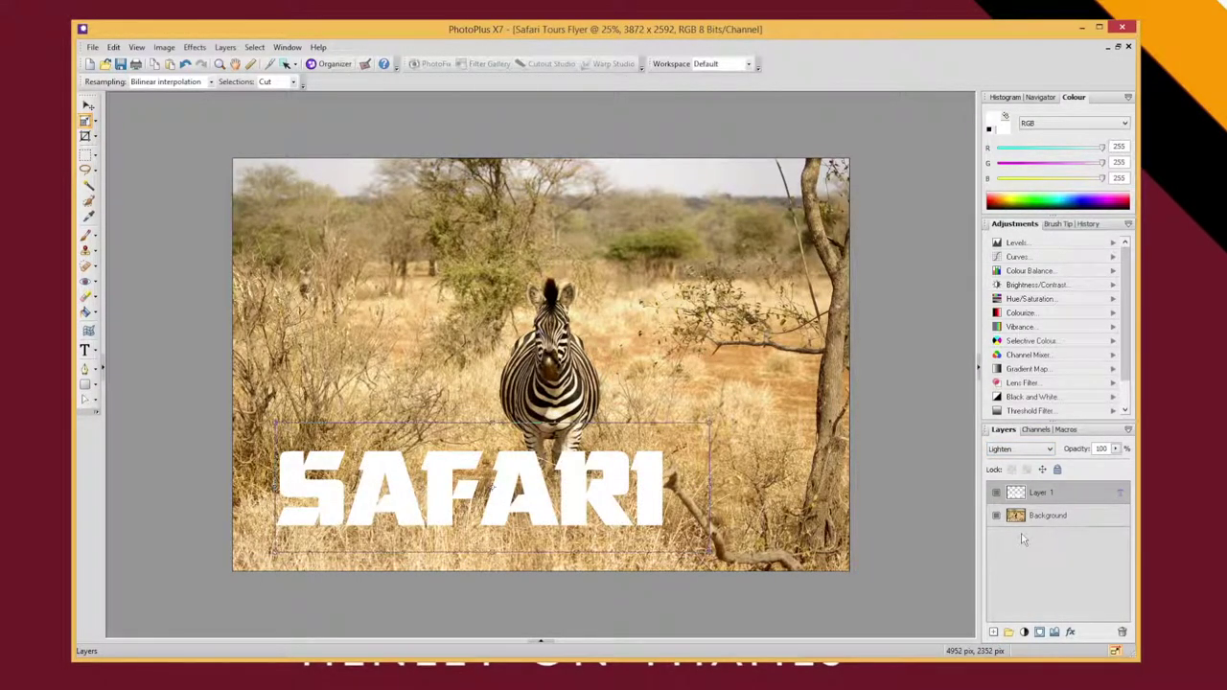
{"action": "left_click", "coordinate": [1026, 450]}
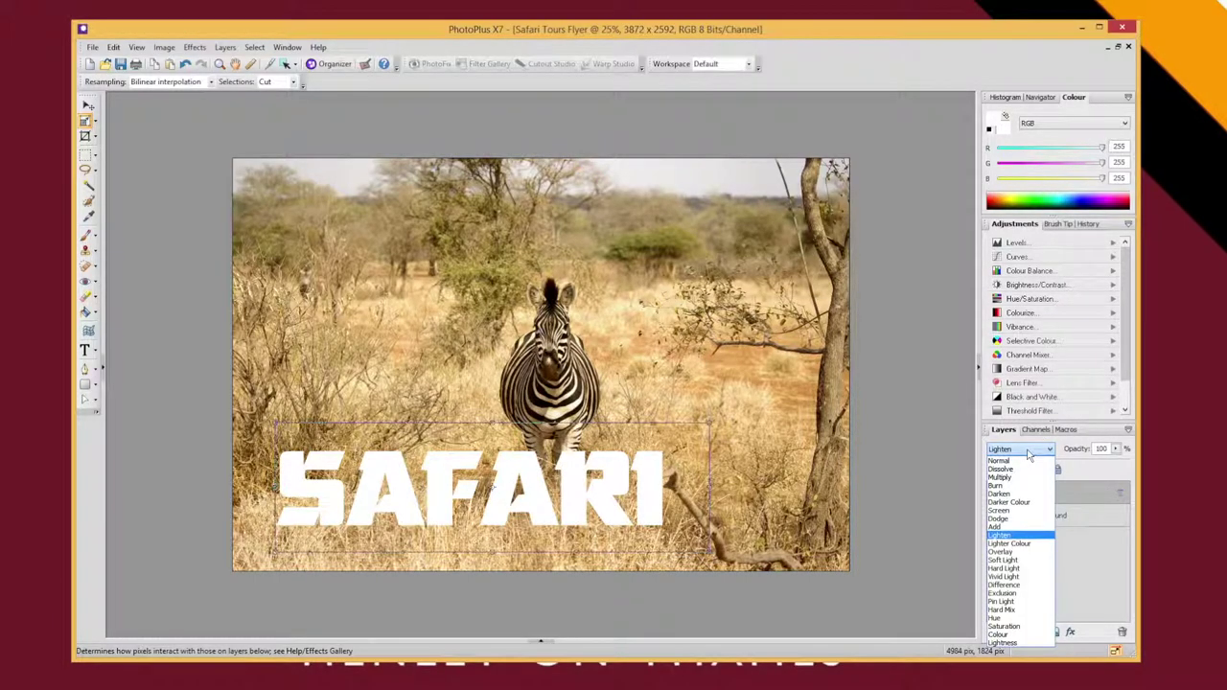
{"action": "left_click", "coordinate": [1026, 462]}
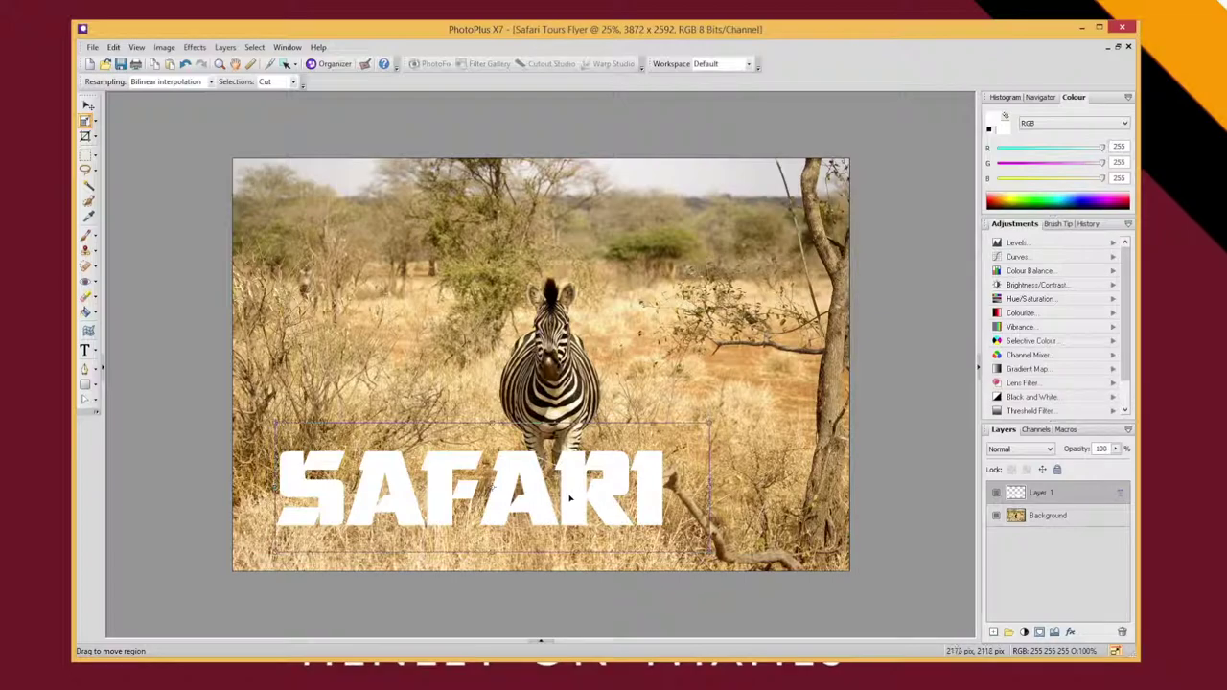
{"action": "left_click", "coordinate": [84, 350]}
Select the whole SAFARI word and change its colour from white to red (#F00101)
{"action": "left_click_drag", "start_coordinate": [282, 485], "coordinate": [676, 491]}
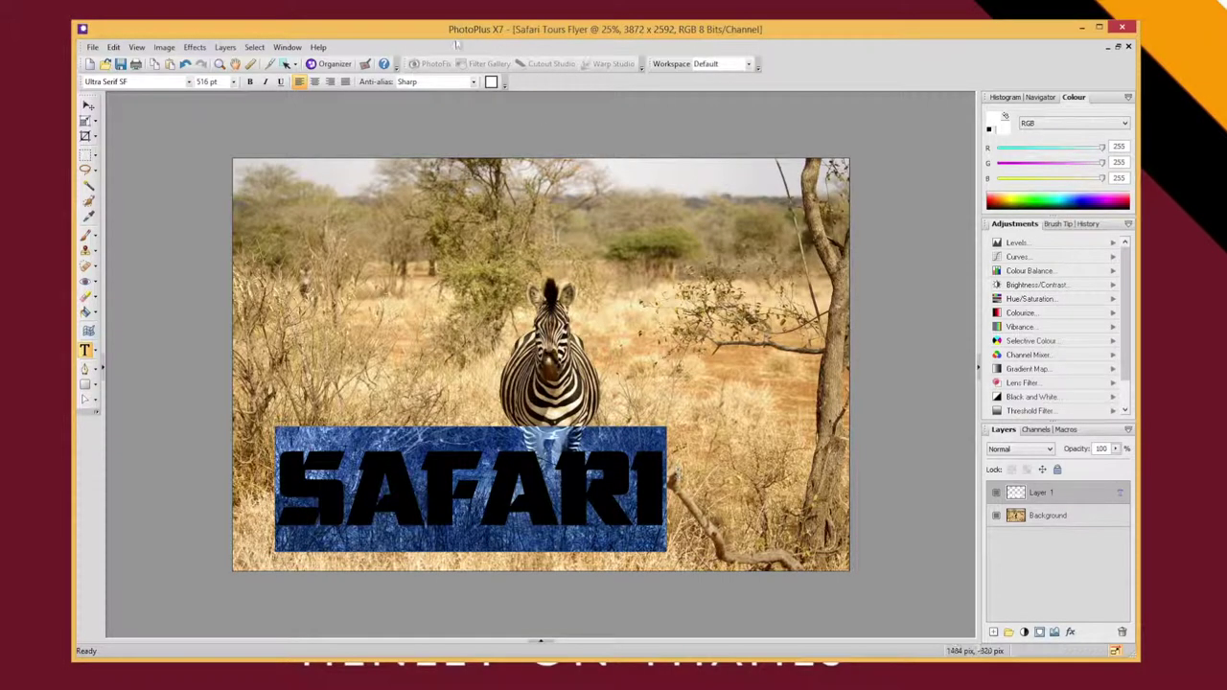
{"action": "left_click", "coordinate": [491, 82]}
{"action": "left_click", "coordinate": [636, 331]}
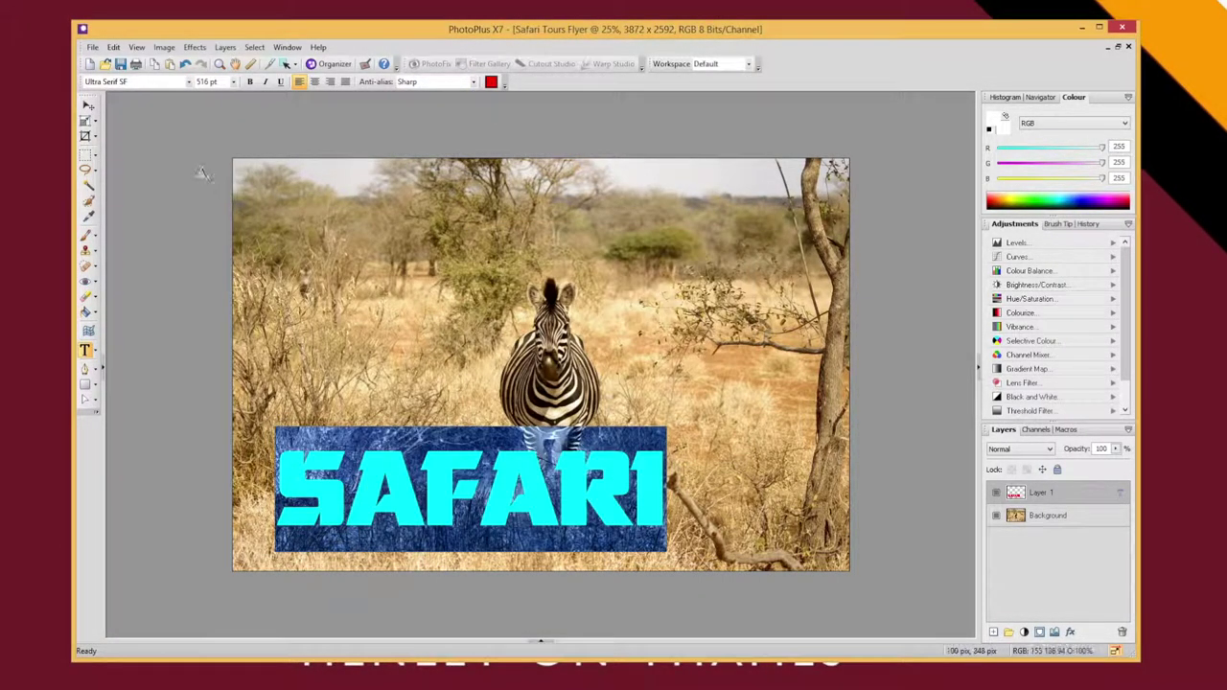
{"action": "left_click", "coordinate": [88, 105]}
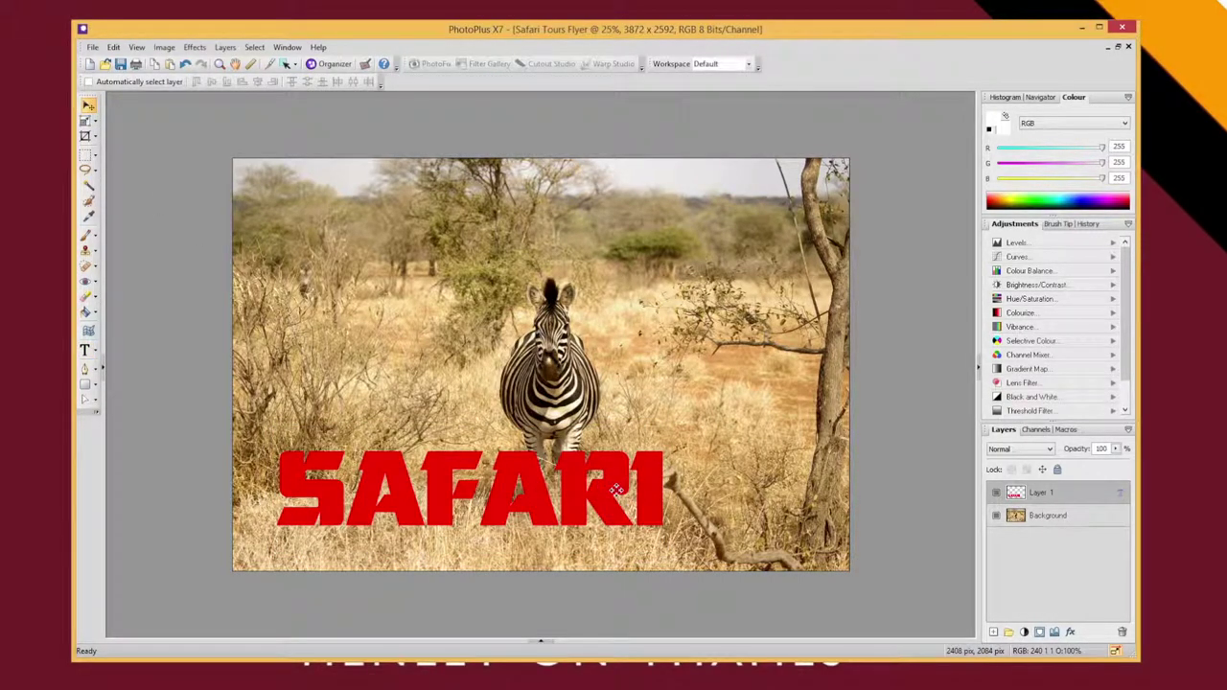
Set the text layer to Multiply, move SAFARI near the photo's bottom, then switch to Burn
{"action": "left_click", "coordinate": [1020, 449]}
{"action": "left_click", "coordinate": [1019, 479]}
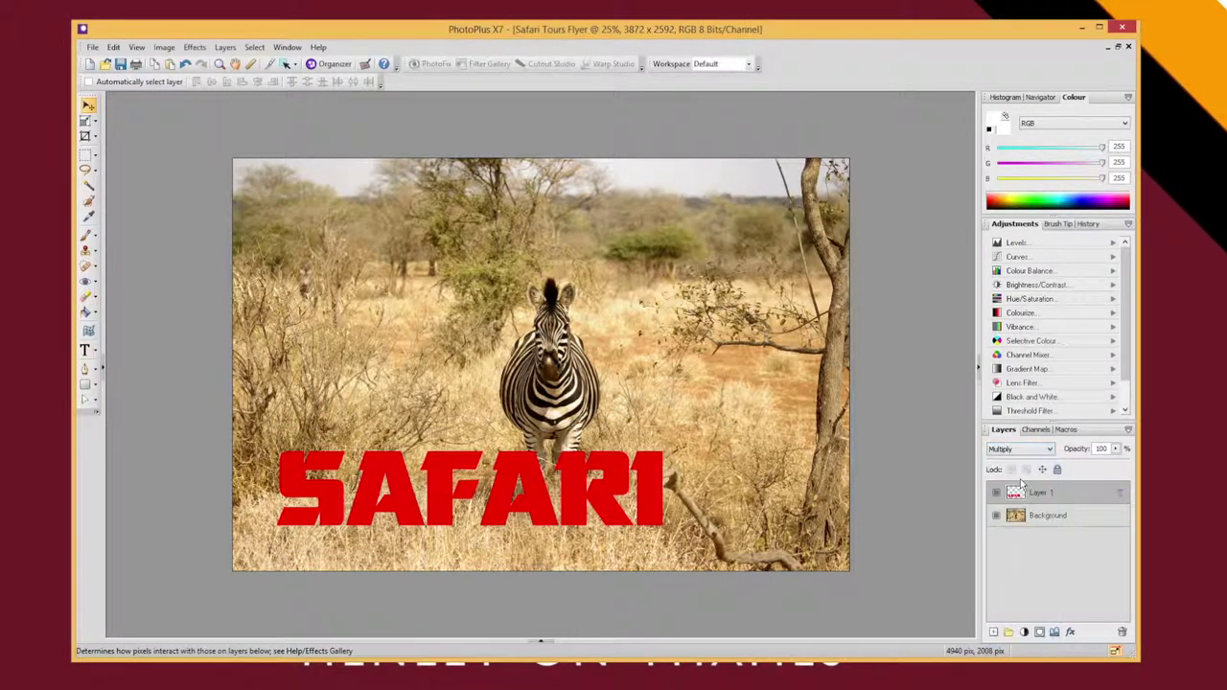
{"action": "left_click_drag", "start_coordinate": [598, 499], "coordinate": [575, 446]}
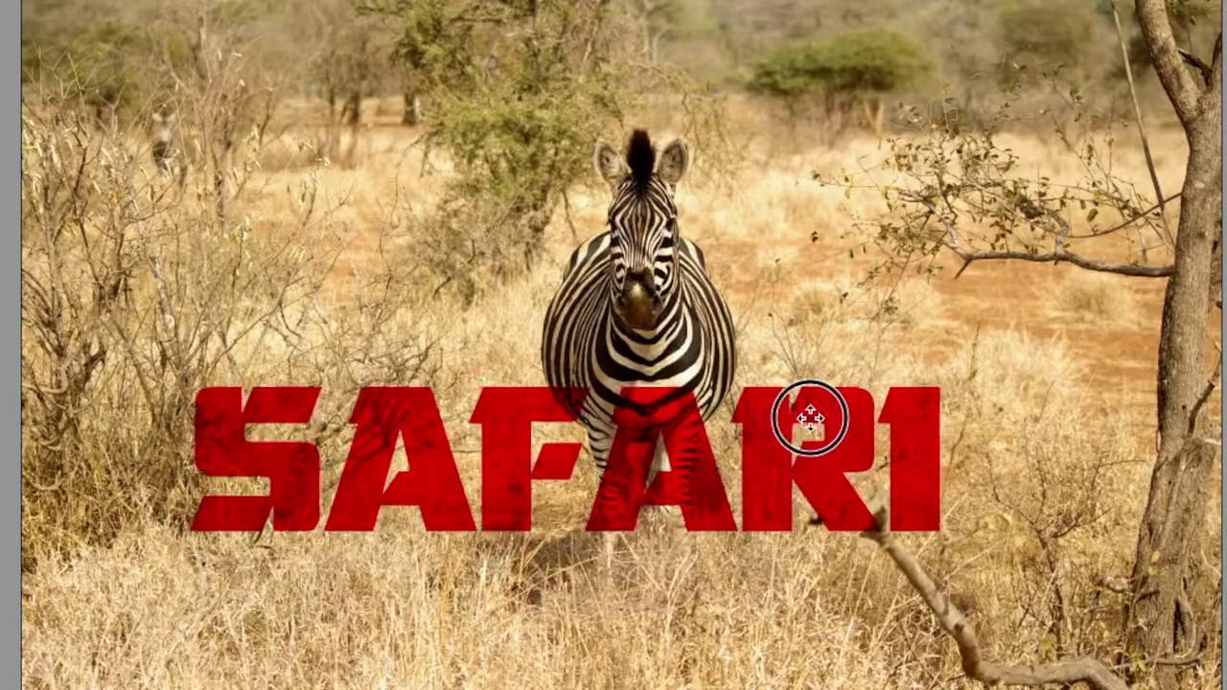
{"action": "left_click_drag", "start_coordinate": [689, 457], "coordinate": [722, 605]}
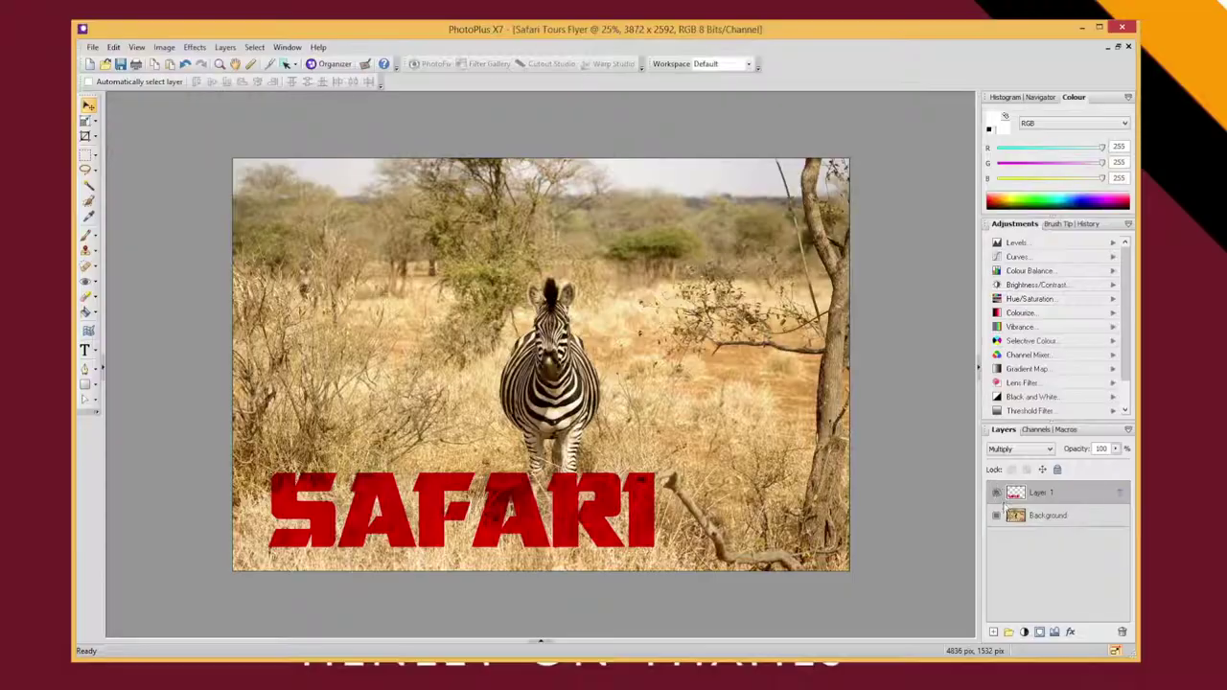
{"action": "left_click", "coordinate": [1020, 448]}
{"action": "left_click", "coordinate": [1016, 484]}
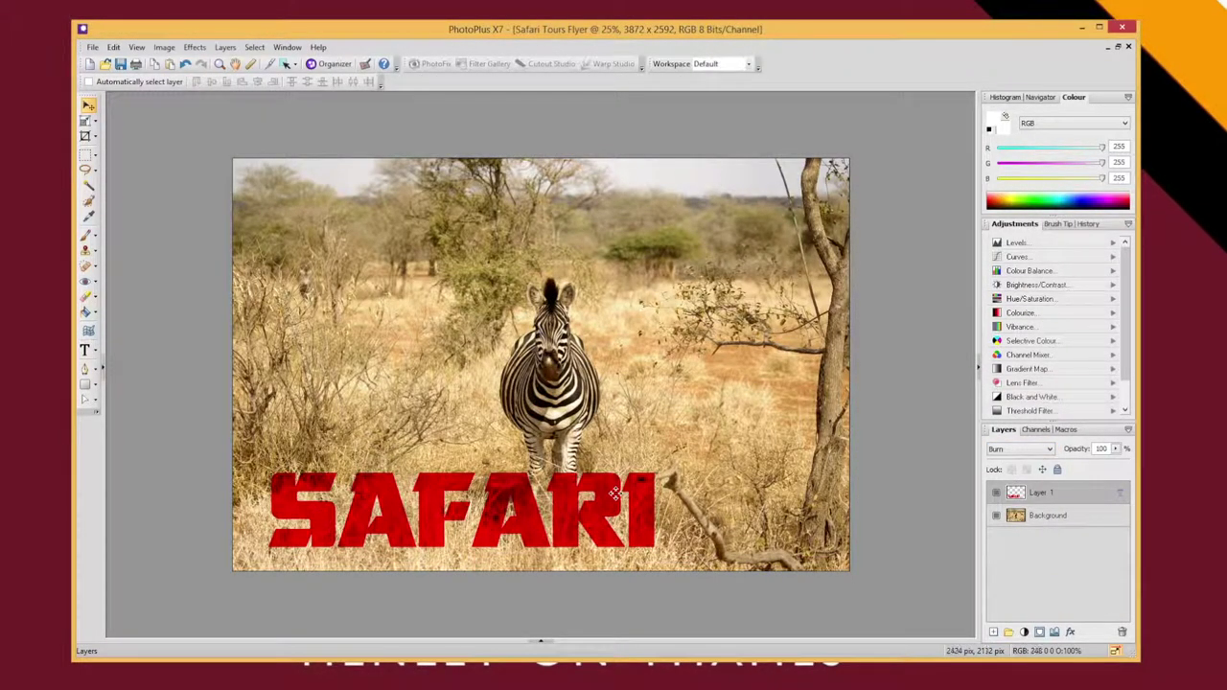
{"action": "mouse_move", "coordinate": [597, 515]}
{"action": "left_mouse_down"}
{"action": "mouse_move", "coordinate": [618, 363]}
{"action": "mouse_move", "coordinate": [639, 352]}
{"action": "mouse_move", "coordinate": [685, 192]}
{"action": "mouse_move", "coordinate": [652, 400]}
{"action": "mouse_move", "coordinate": [586, 531]}
{"action": "mouse_move", "coordinate": [594, 516]}
{"action": "left_mouse_up"}
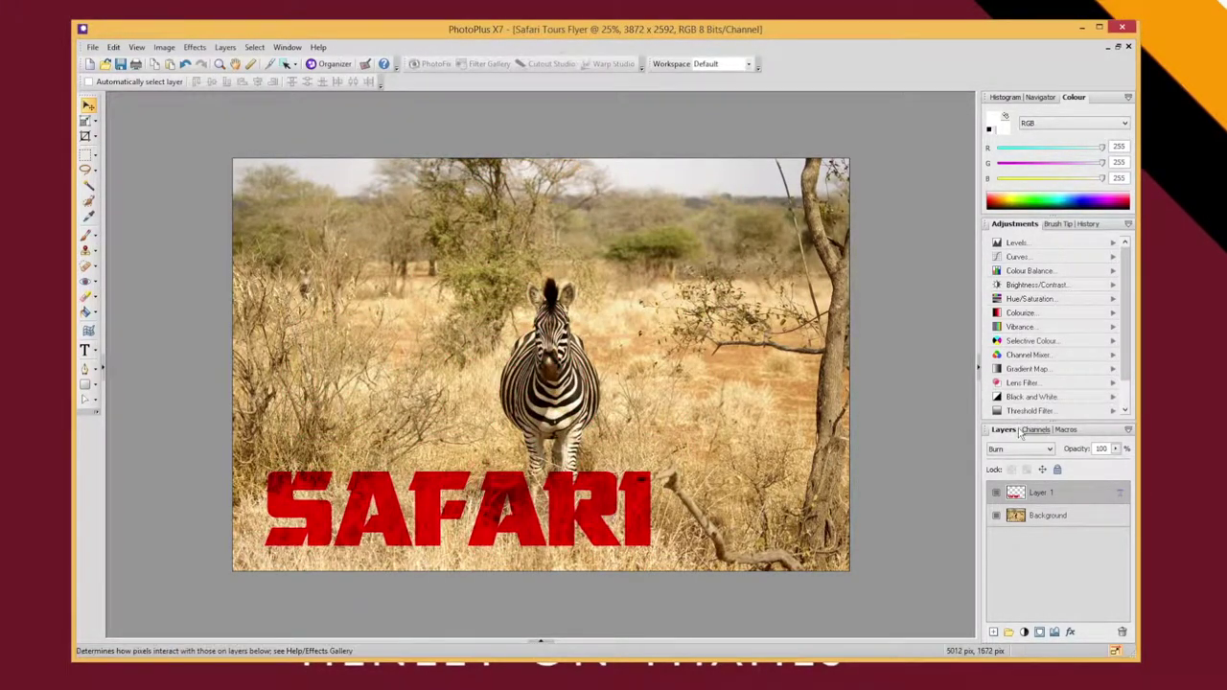
Try Darken, Screen, Dodge, Overlay, Exclusion and Difference, return to Burn, and nudge the text right
{"action": "left_click", "coordinate": [1021, 449]}
{"action": "left_click", "coordinate": [1017, 494]}
{"action": "left_click", "coordinate": [1030, 450]}
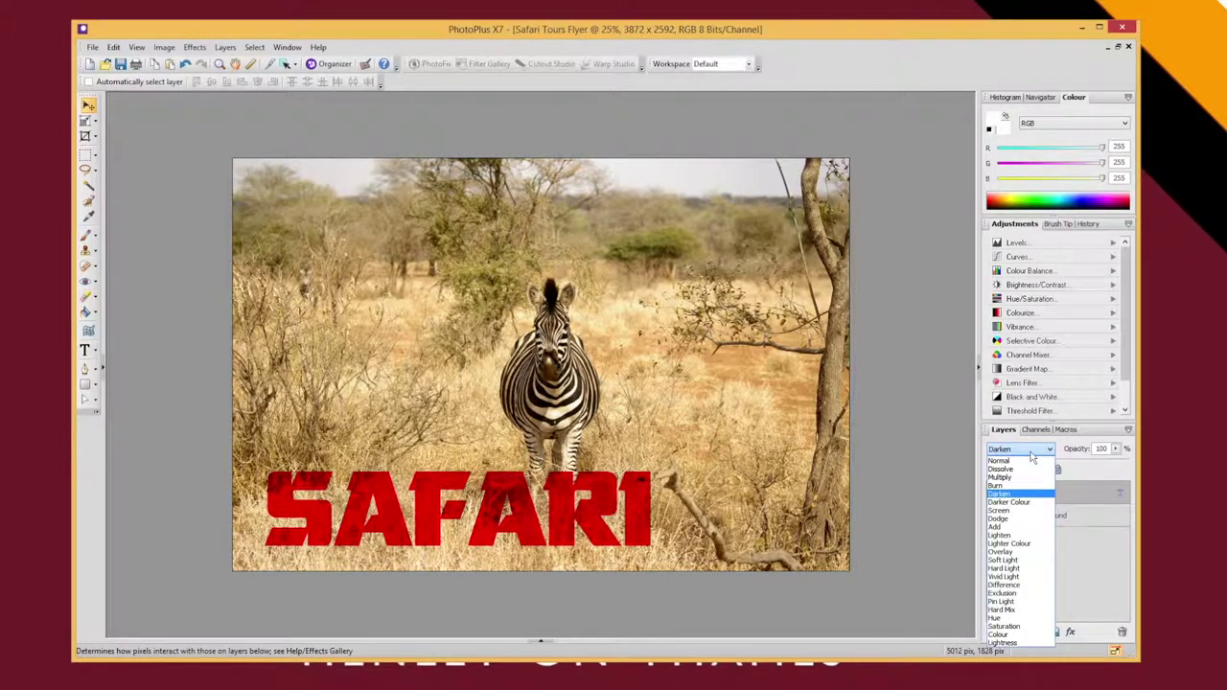
{"action": "left_click", "coordinate": [1035, 513]}
{"action": "left_click", "coordinate": [1024, 449]}
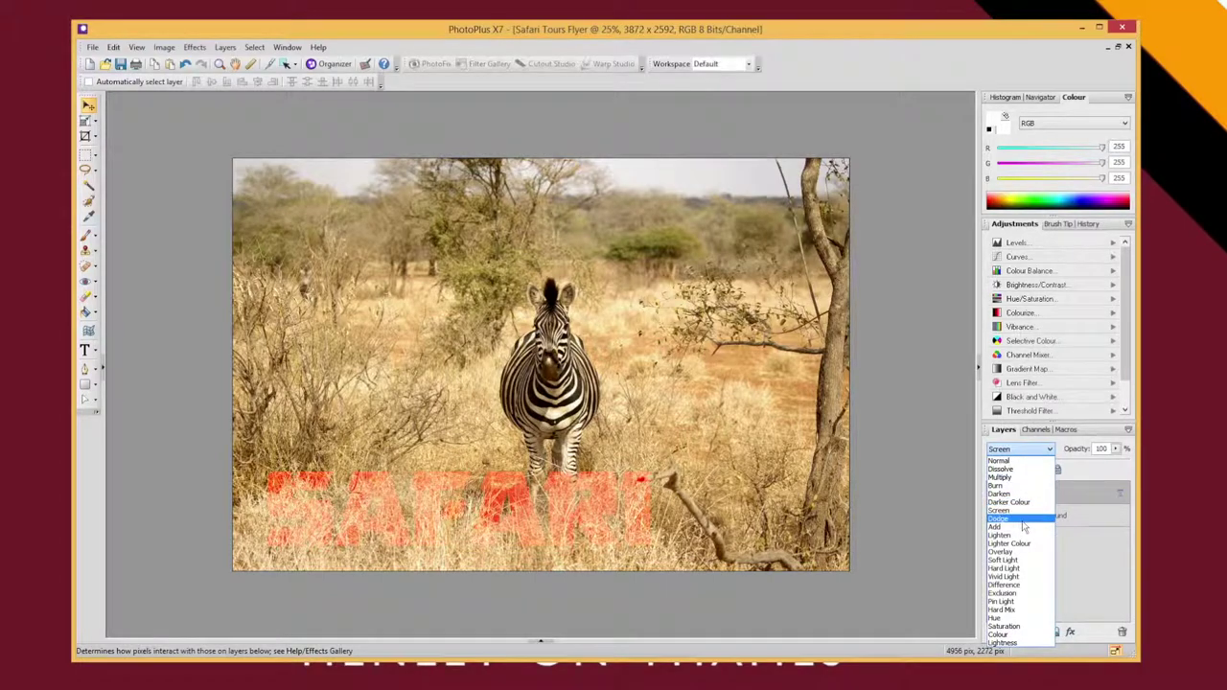
{"action": "left_click", "coordinate": [1022, 521]}
{"action": "left_click", "coordinate": [1022, 449]}
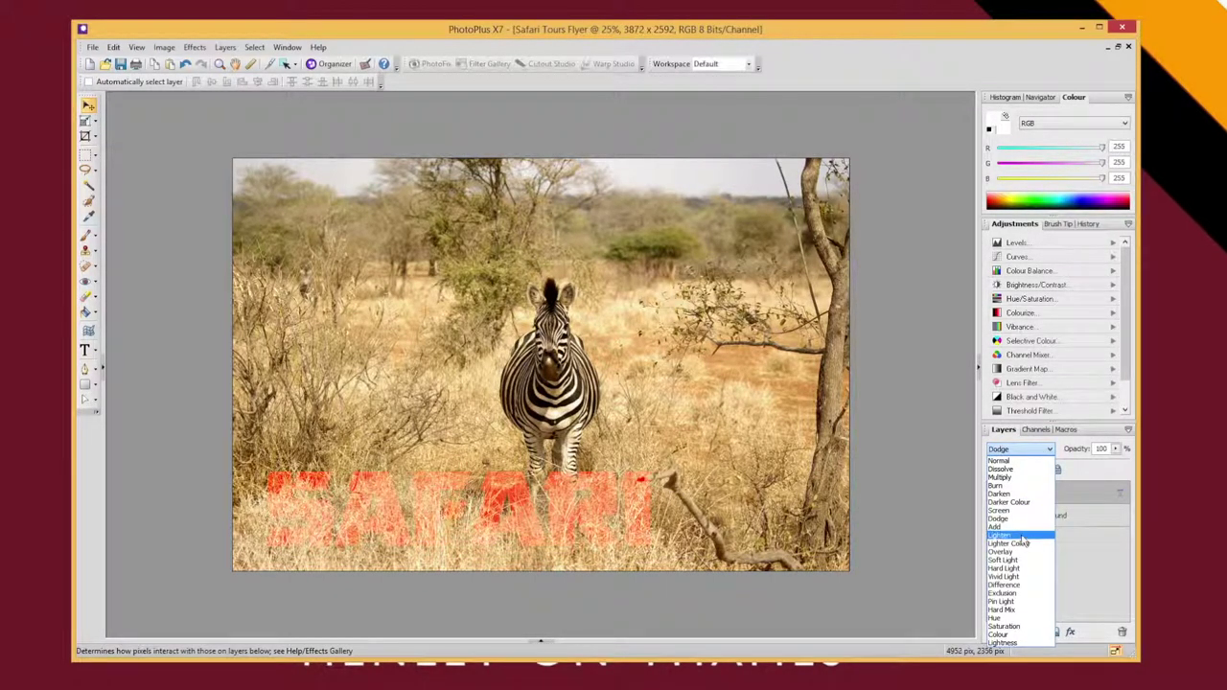
{"action": "left_click", "coordinate": [1021, 552]}
{"action": "left_click", "coordinate": [1024, 447]}
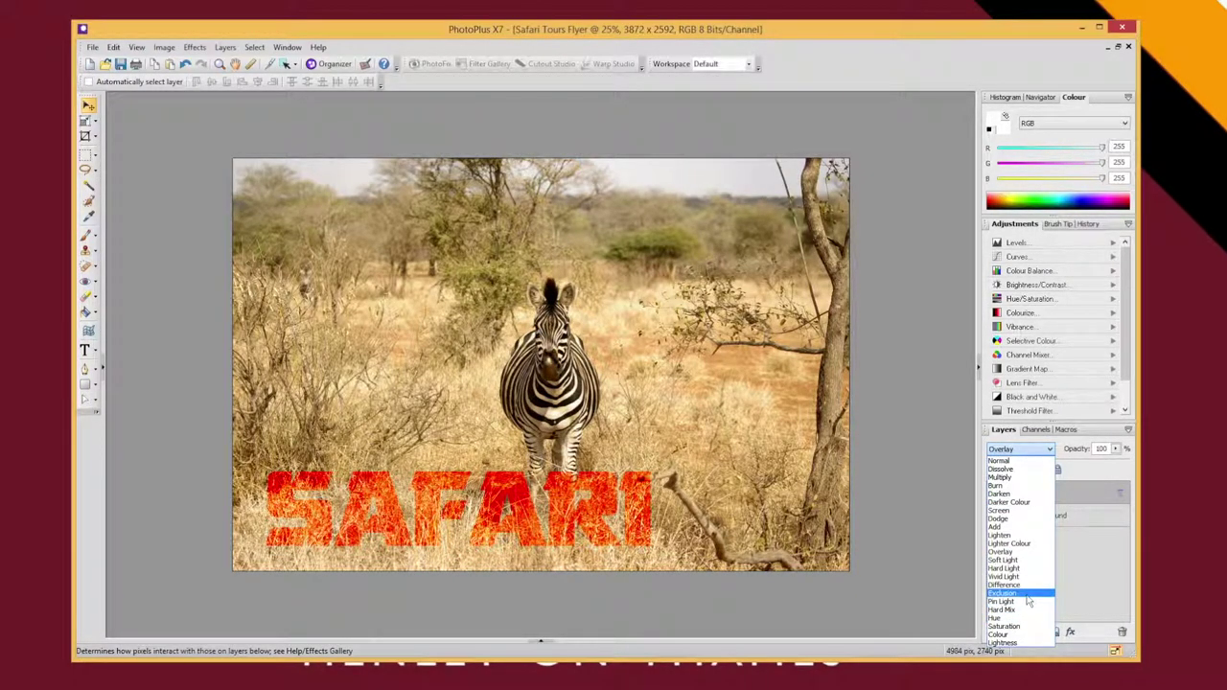
{"action": "left_click", "coordinate": [1028, 594]}
{"action": "left_click", "coordinate": [1021, 447]}
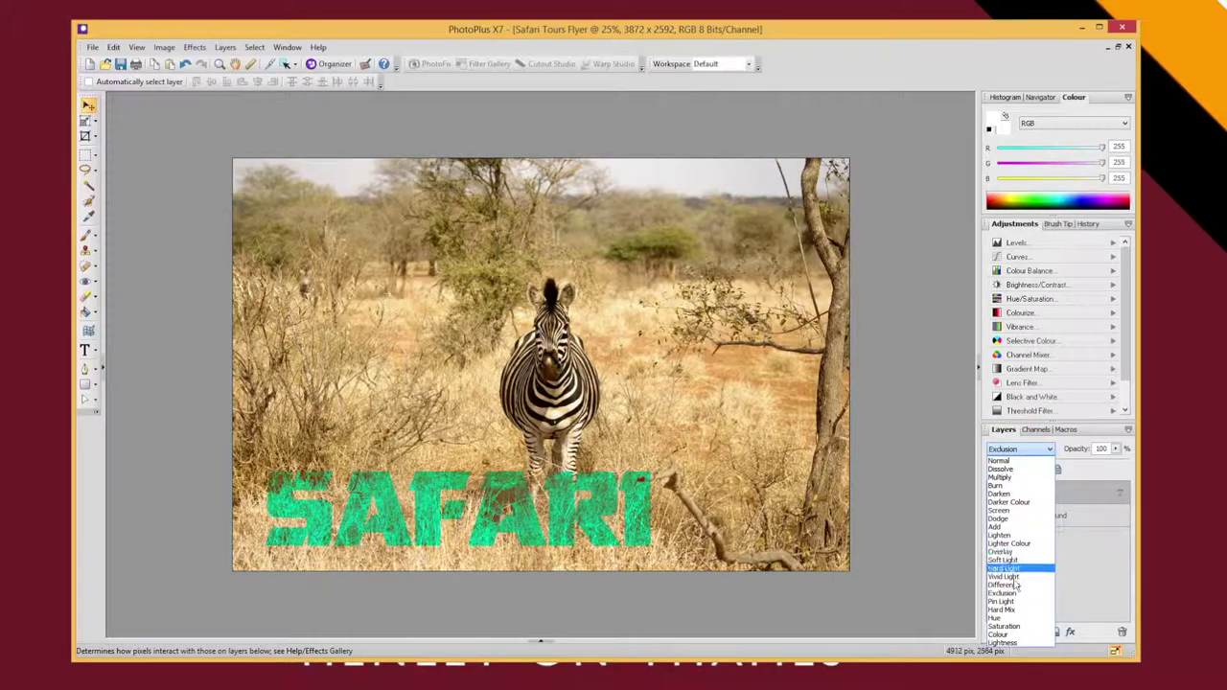
{"action": "left_click", "coordinate": [1021, 580]}
{"action": "left_click", "coordinate": [1029, 444]}
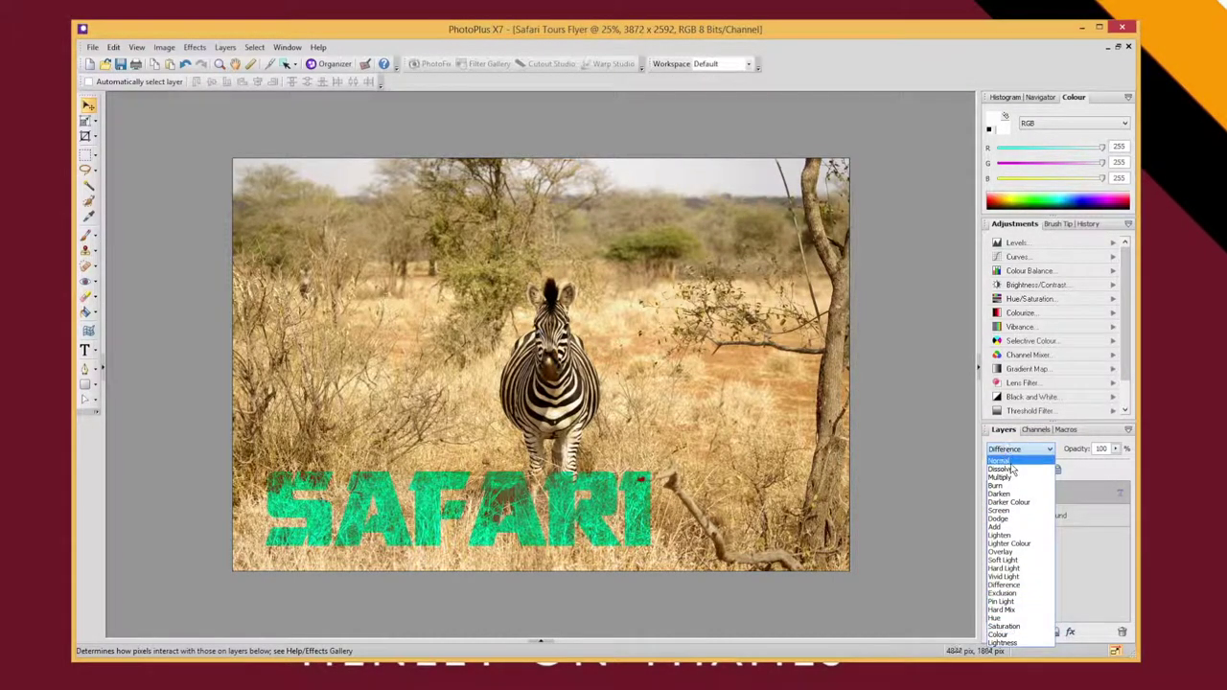
{"action": "left_click", "coordinate": [1022, 487]}
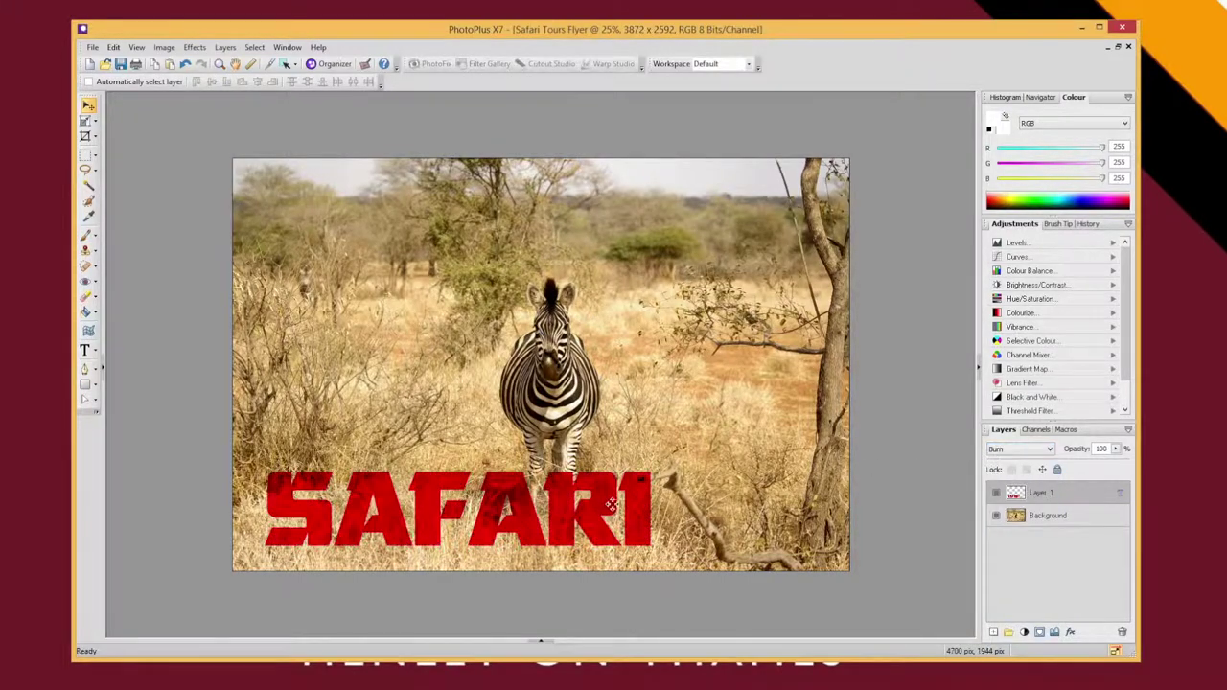
{"action": "mouse_move", "coordinate": [602, 511]}
{"action": "left_mouse_down"}
{"action": "mouse_move", "coordinate": [613, 487]}
{"action": "mouse_move", "coordinate": [618, 515]}
{"action": "left_mouse_up"}
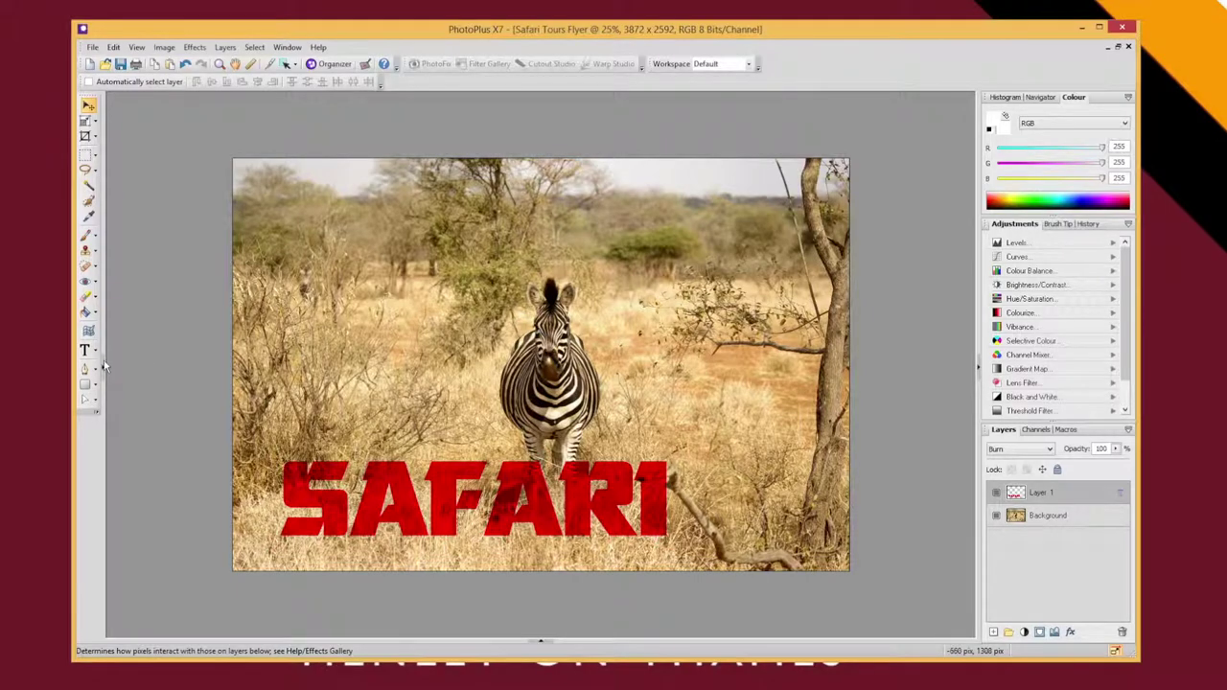
Select SAFARI and trial text colours shifting from yellow to dark green in the Colour Selector
{"action": "left_click", "coordinate": [84, 350]}
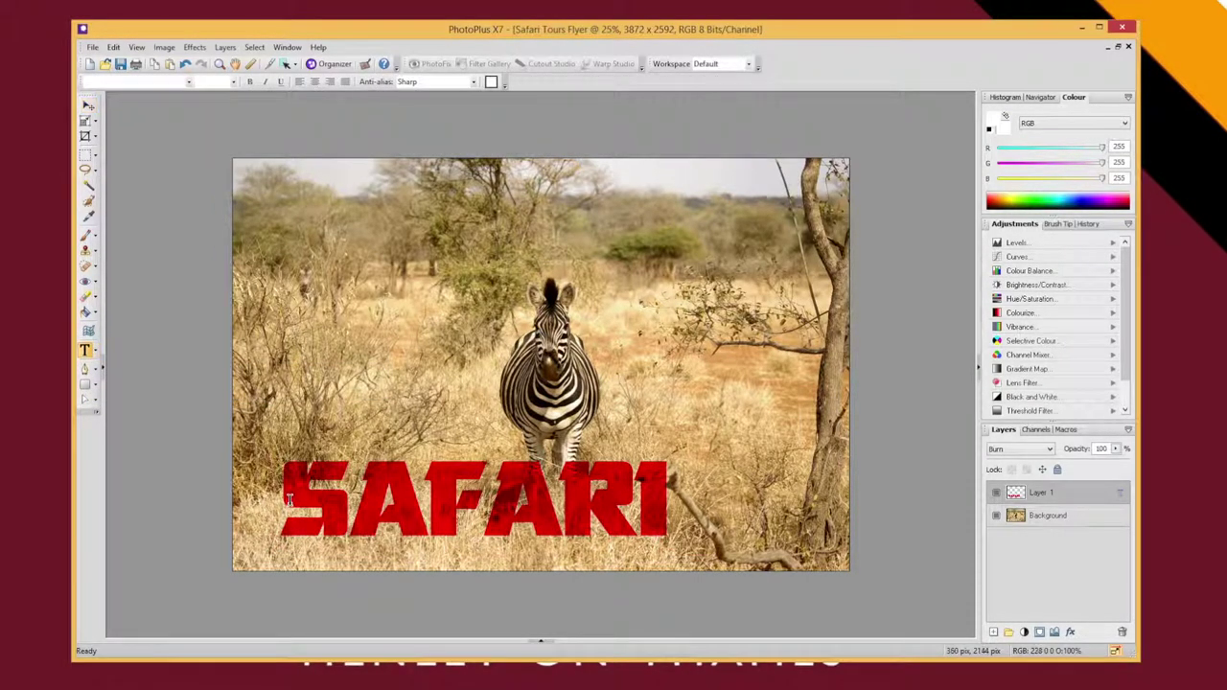
{"action": "left_click_drag", "start_coordinate": [288, 518], "coordinate": [671, 508]}
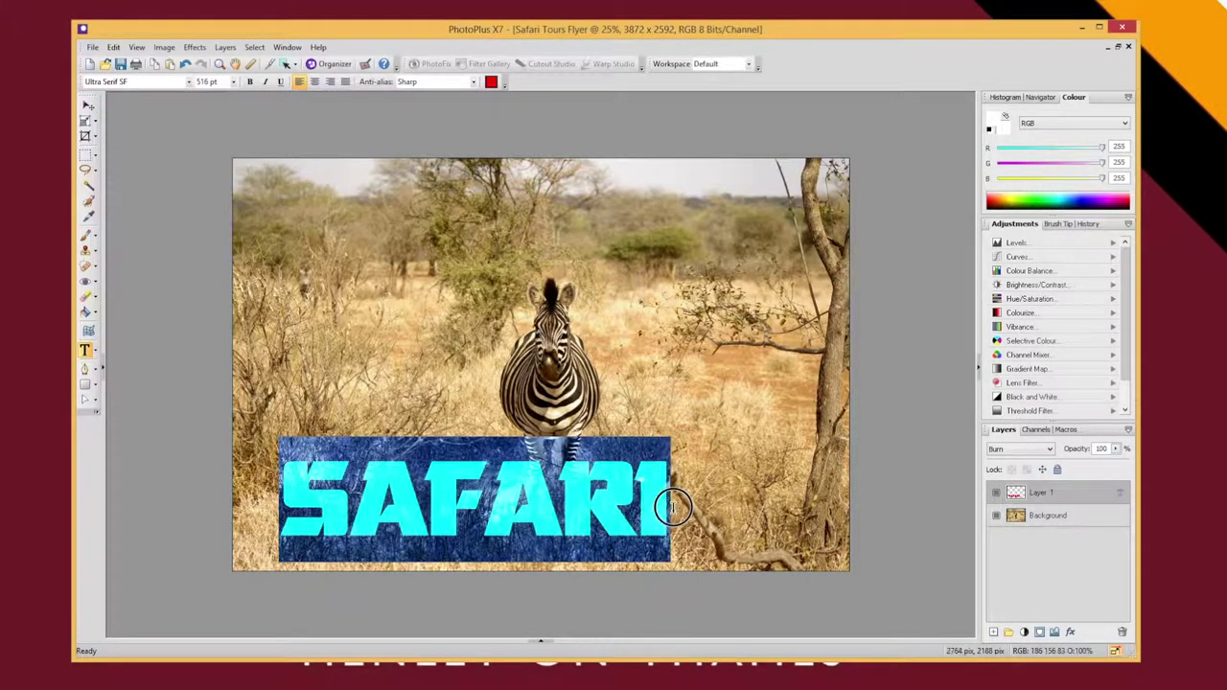
{"action": "left_click", "coordinate": [491, 82]}
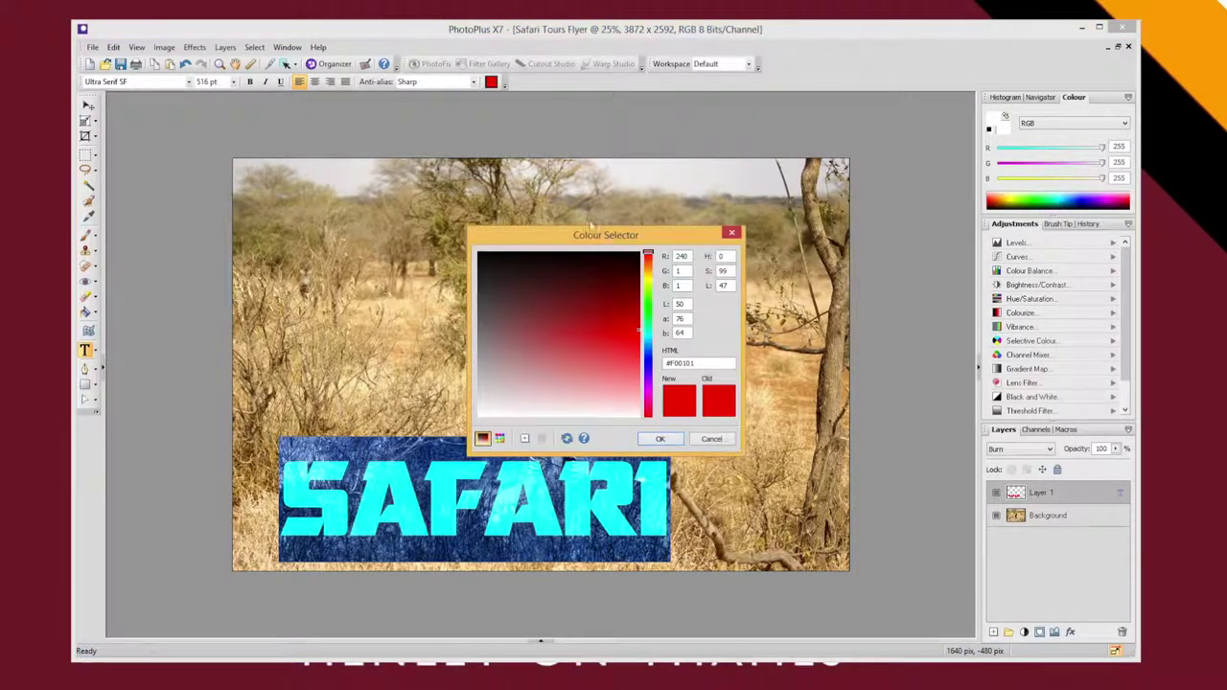
{"action": "left_click_drag", "start_coordinate": [594, 244], "coordinate": [934, 239]}
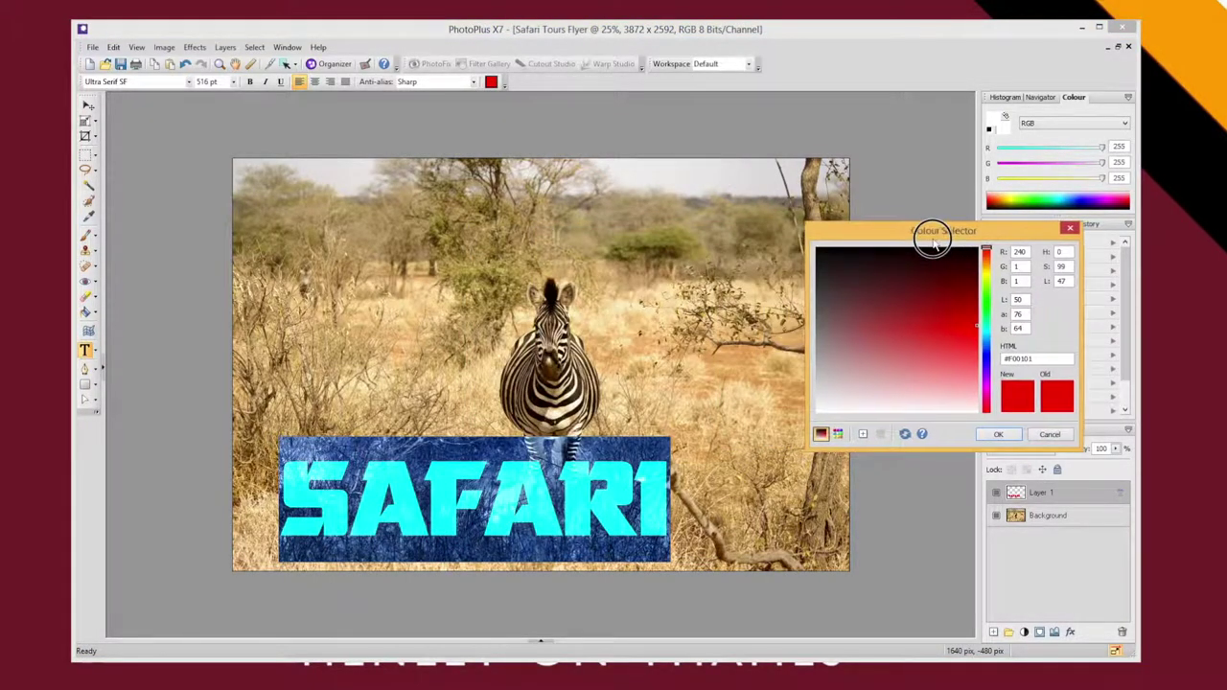
{"action": "left_click", "coordinate": [988, 273]}
{"action": "left_click_drag", "start_coordinate": [988, 274], "coordinate": [988, 286]}
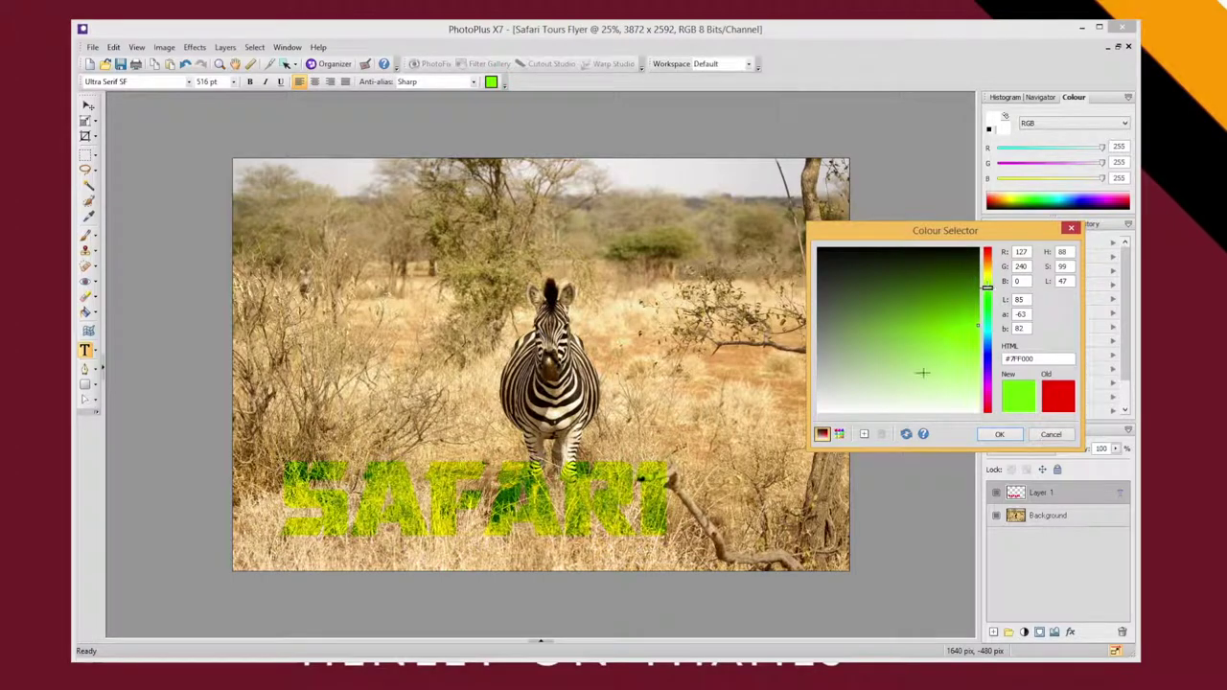
{"action": "left_click_drag", "start_coordinate": [961, 325], "coordinate": [960, 274]}
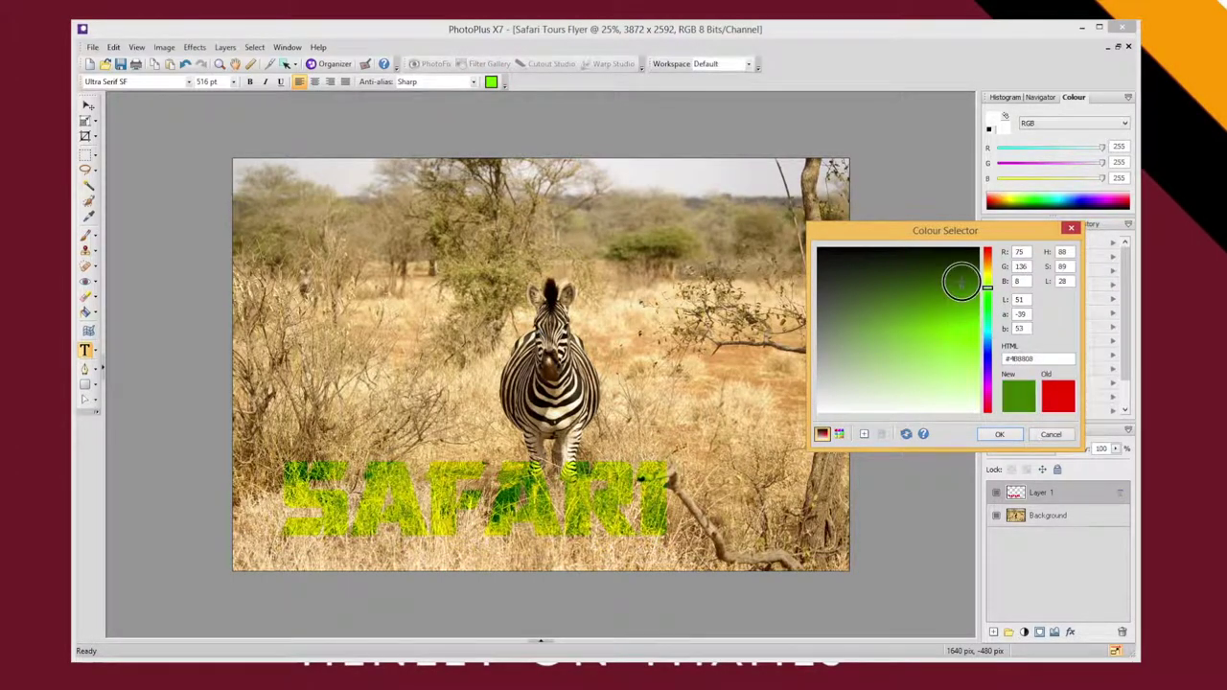
Try blue, then apply a magenta-pink (#FA0B84) colour to the SAFARI text
{"action": "left_click_drag", "start_coordinate": [956, 223], "coordinate": [967, 246]}
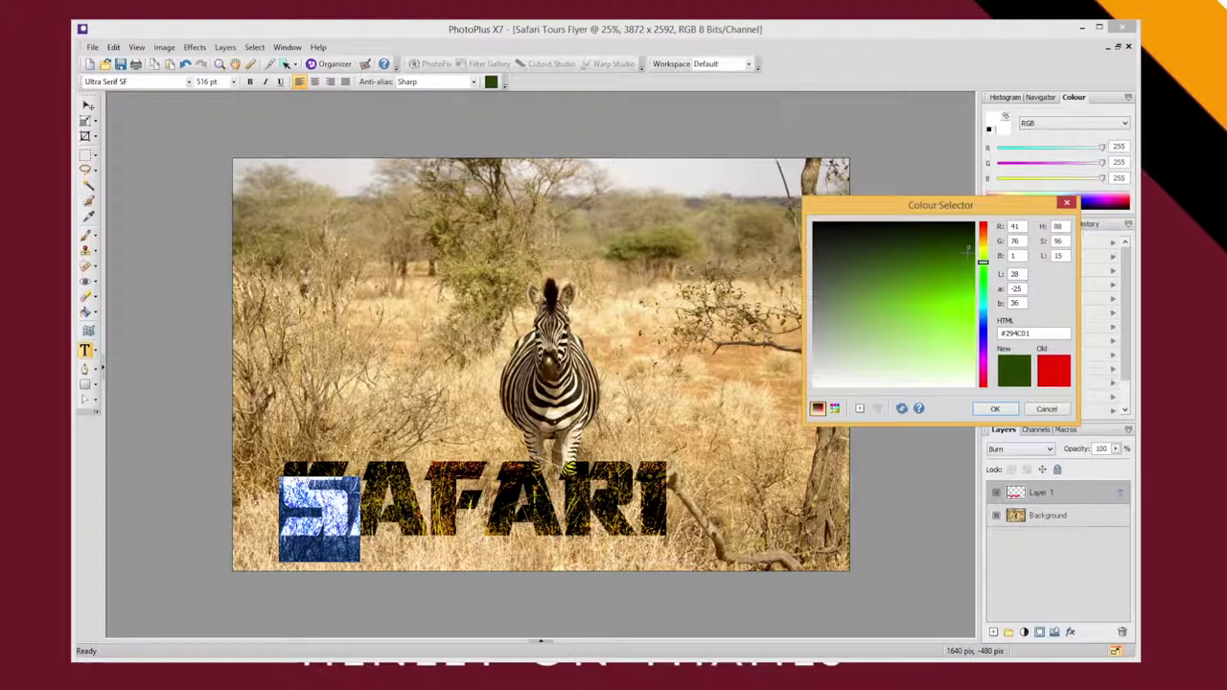
{"action": "left_click", "coordinate": [982, 275]}
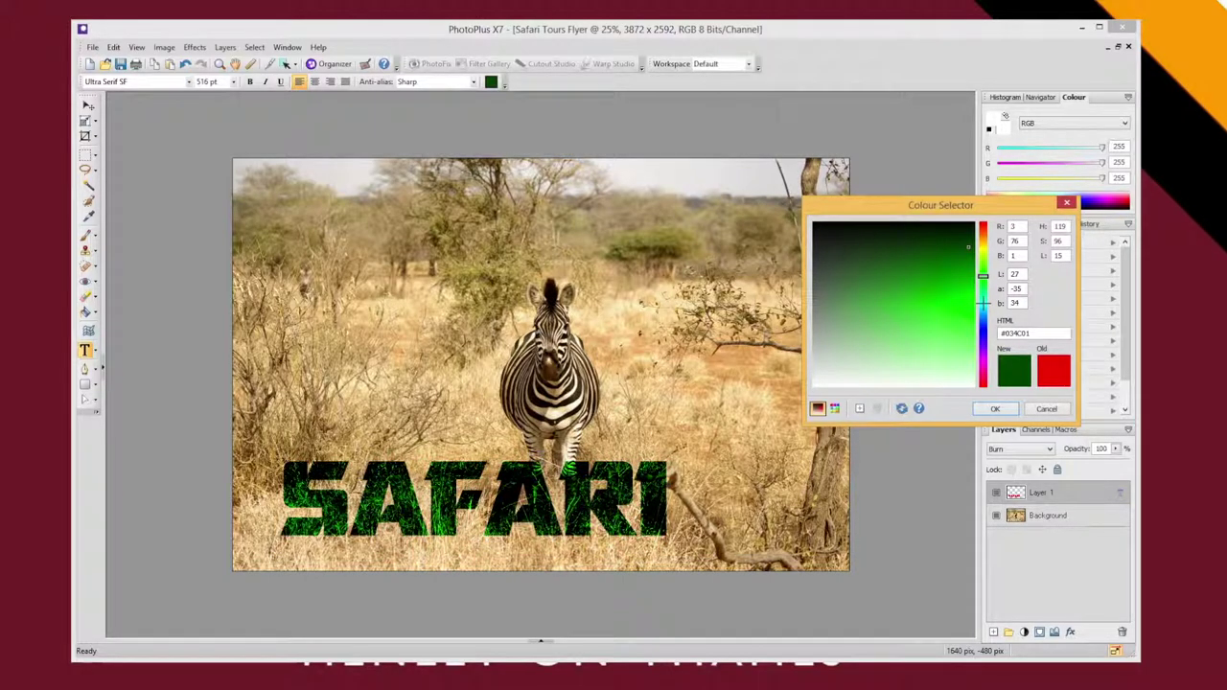
{"action": "left_click_drag", "start_coordinate": [979, 312], "coordinate": [982, 376]}
{"action": "mouse_move", "coordinate": [967, 249]}
{"action": "left_mouse_down"}
{"action": "mouse_move", "coordinate": [967, 355]}
{"action": "mouse_move", "coordinate": [968, 289]}
{"action": "mouse_move", "coordinate": [969, 306]}
{"action": "left_mouse_up"}
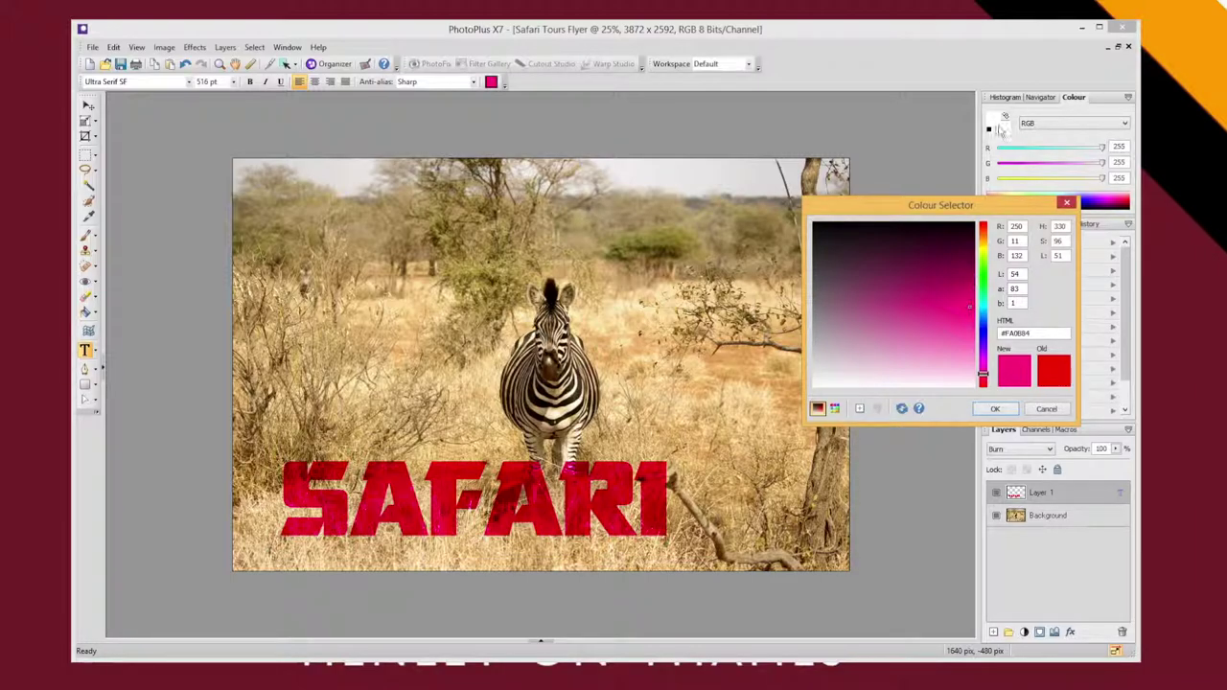
{"action": "left_click", "coordinate": [996, 409]}
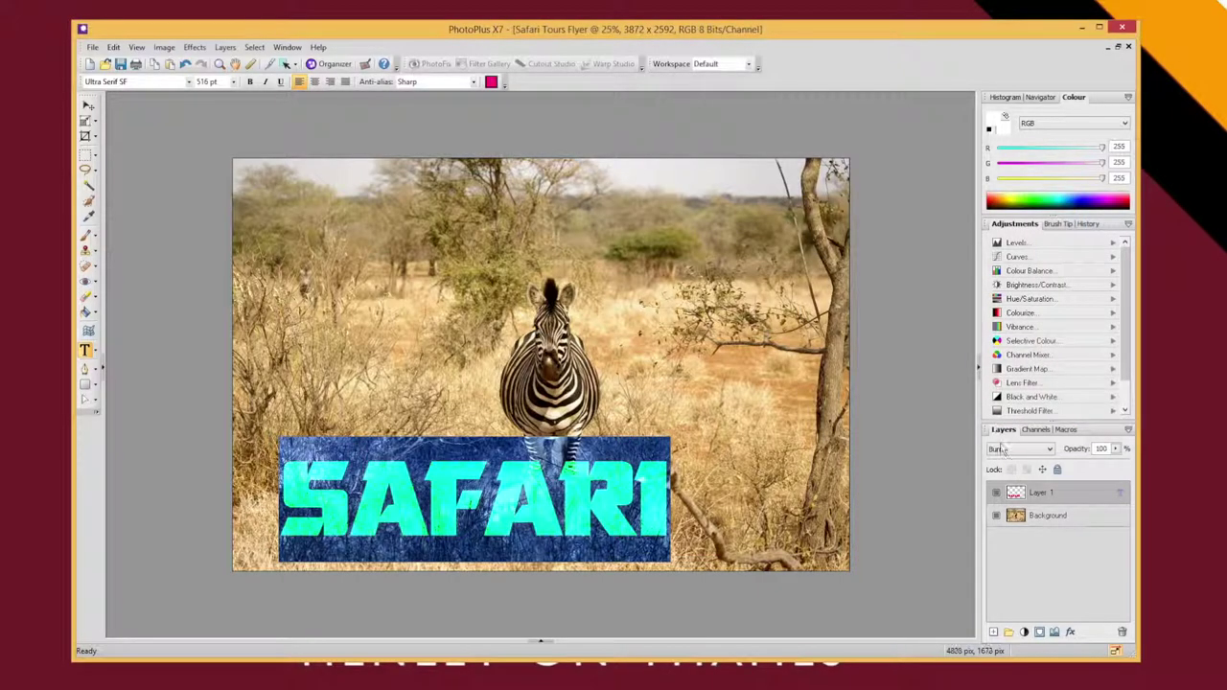